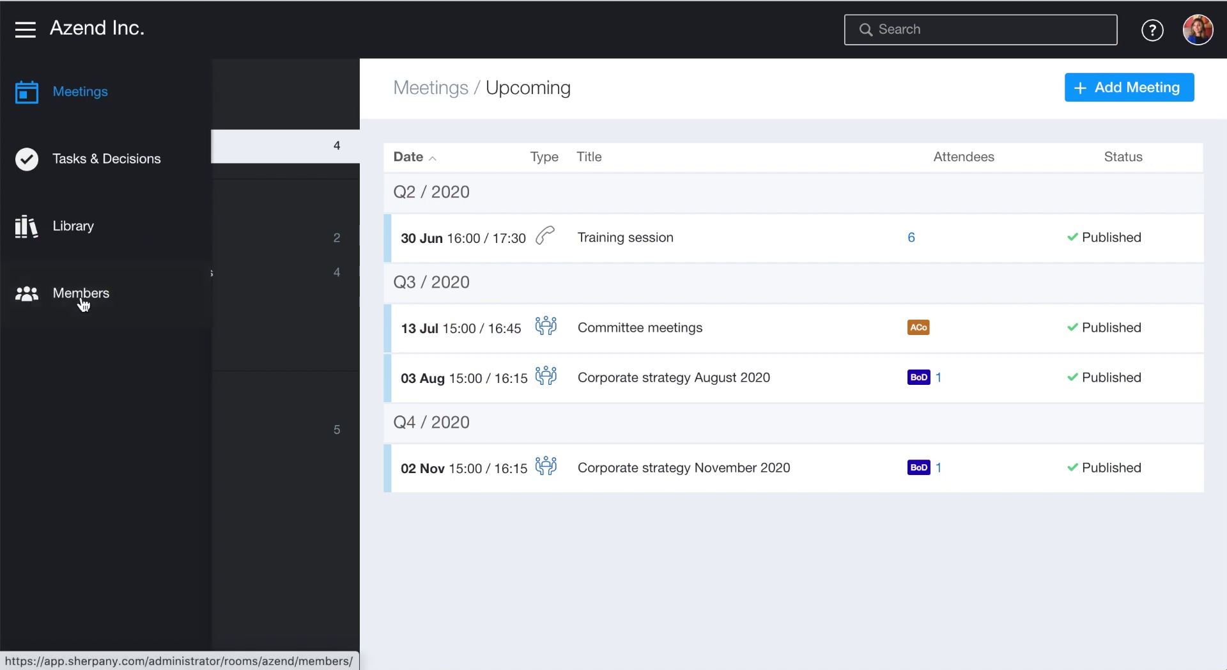
# Go to the Members directory that lists all 15 members and their groups.
pyautogui.click(83, 304)
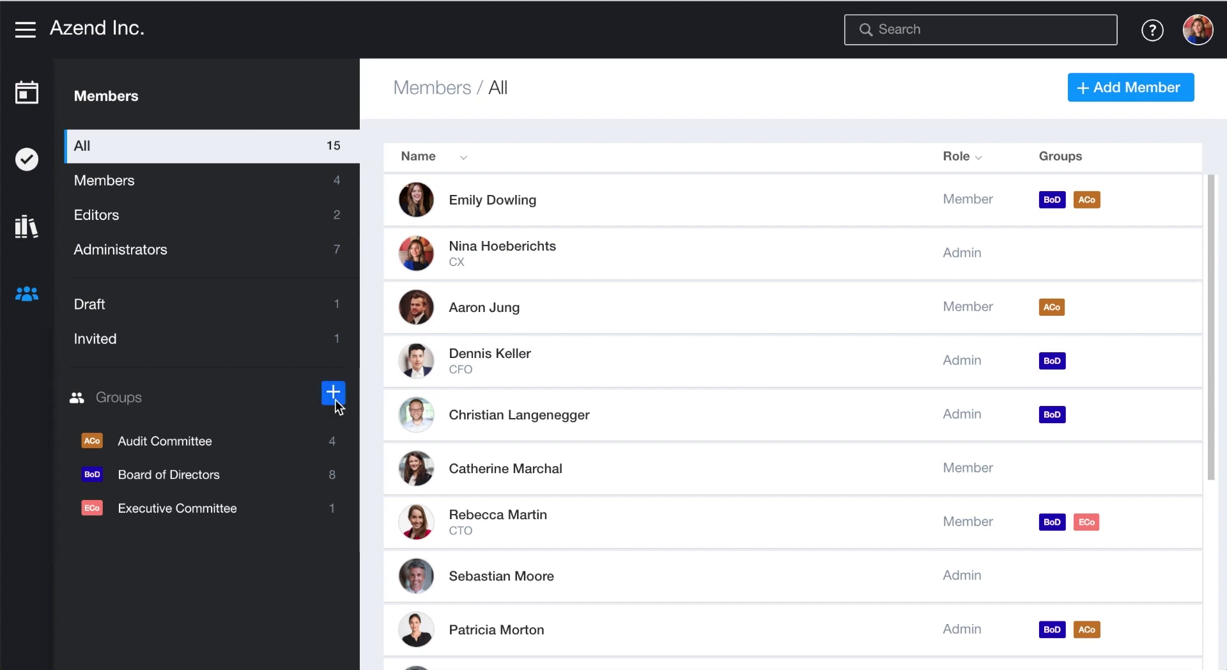
# Create and save a member group 'Committee 1' with initials Com in light periwinkle.
pyautogui.click(333, 393)
pyautogui.write('C')
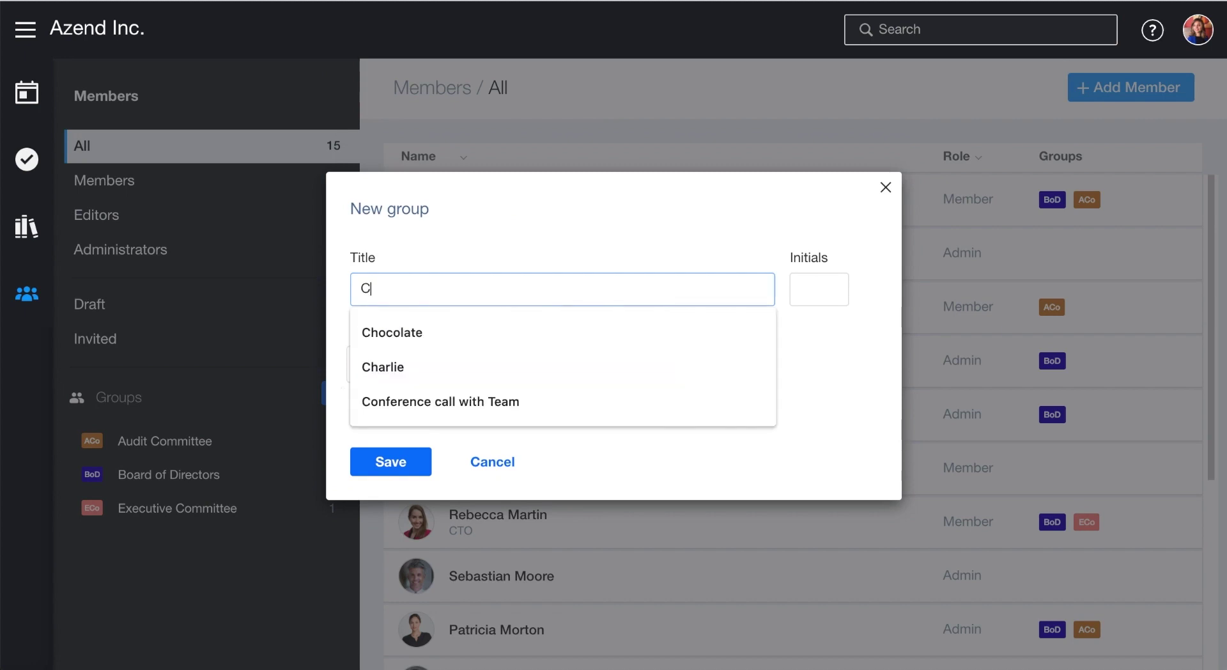
pyautogui.write('ommittee 1')
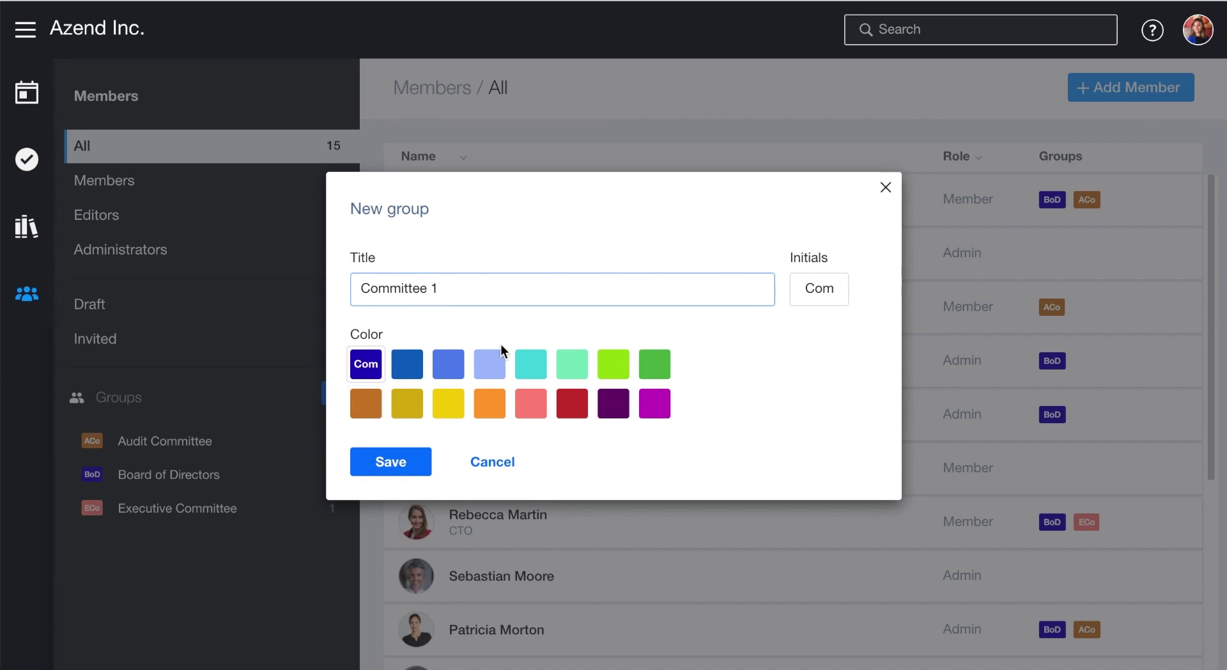
pyautogui.click(497, 369)
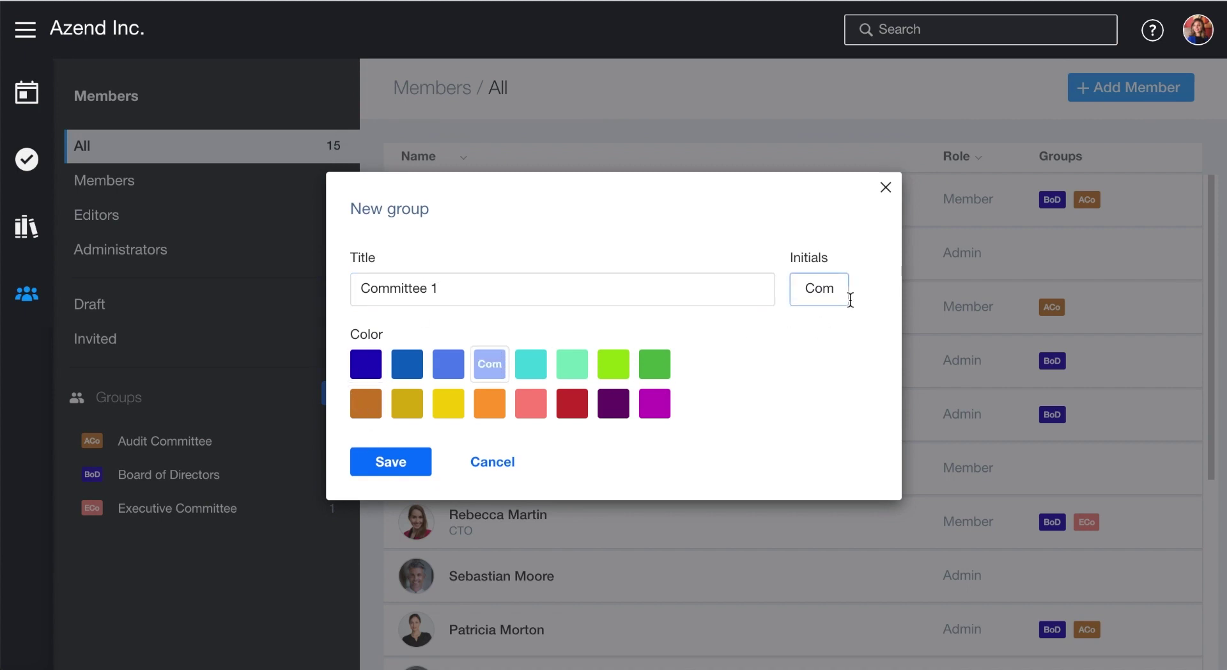
pyautogui.click(395, 467)
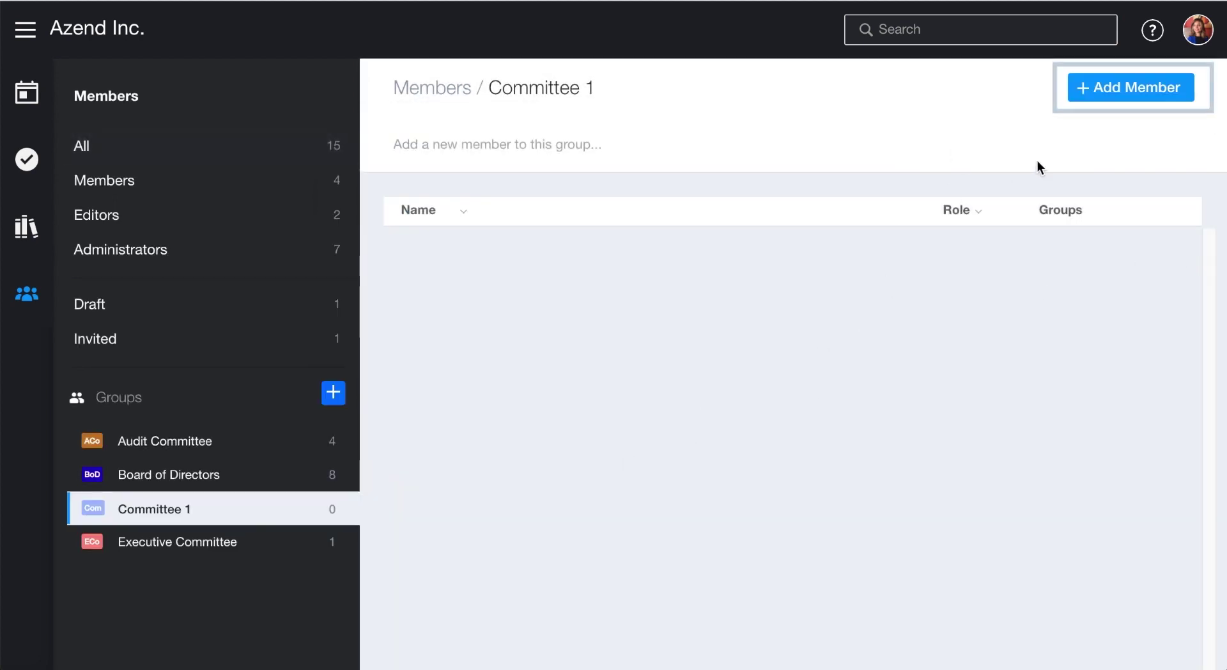
# Start a new member, set gender to male, and enter the member's first and last name.
pyautogui.click(1125, 91)
pyautogui.scroll(-2, 1106, 215)
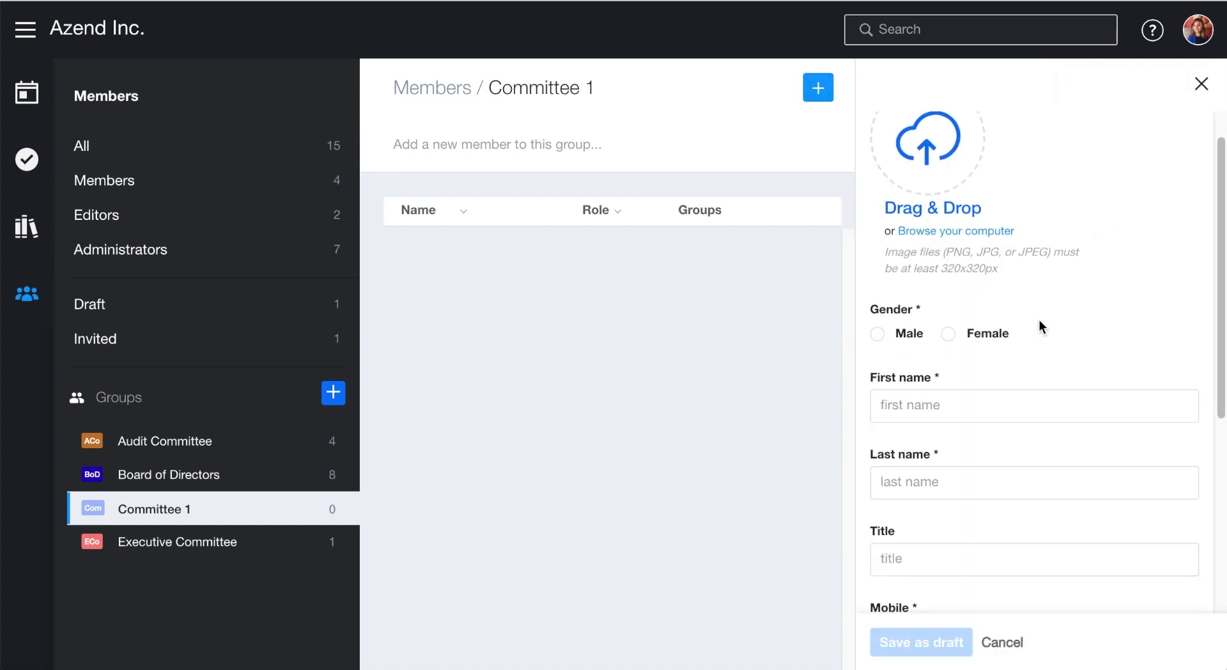
pyautogui.scroll(-1, 1056, 297)
pyautogui.click(908, 319)
pyautogui.click(920, 378)
pyautogui.press('Tab')
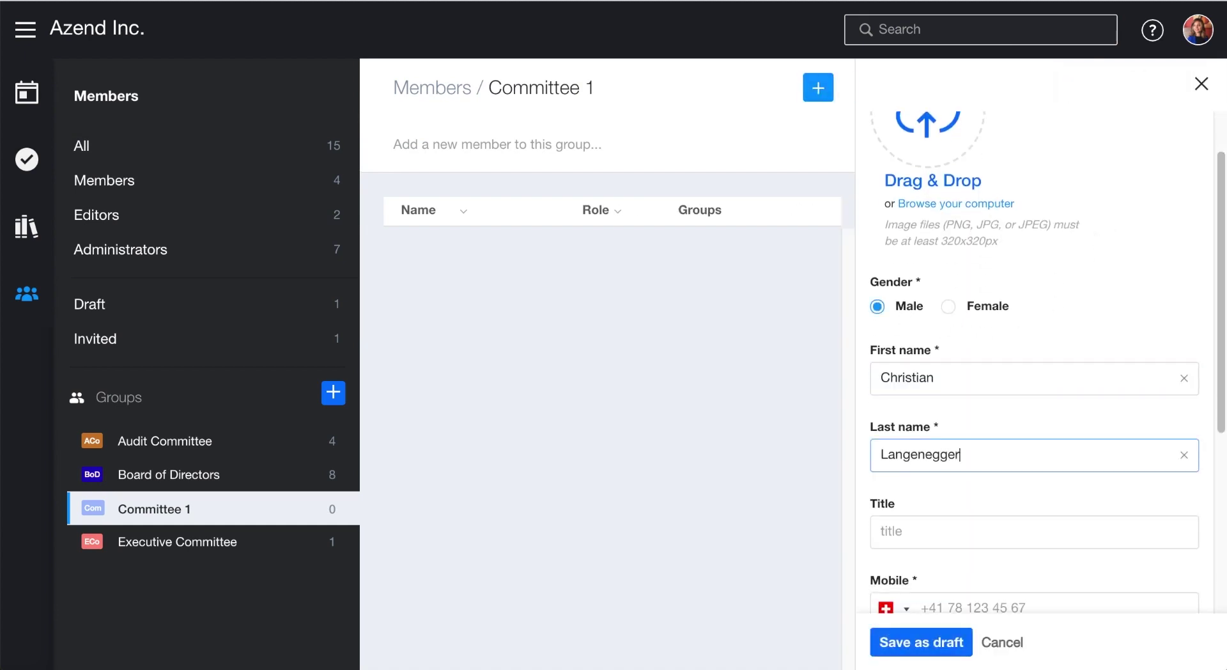
pyautogui.scroll(-5, 969, 448)
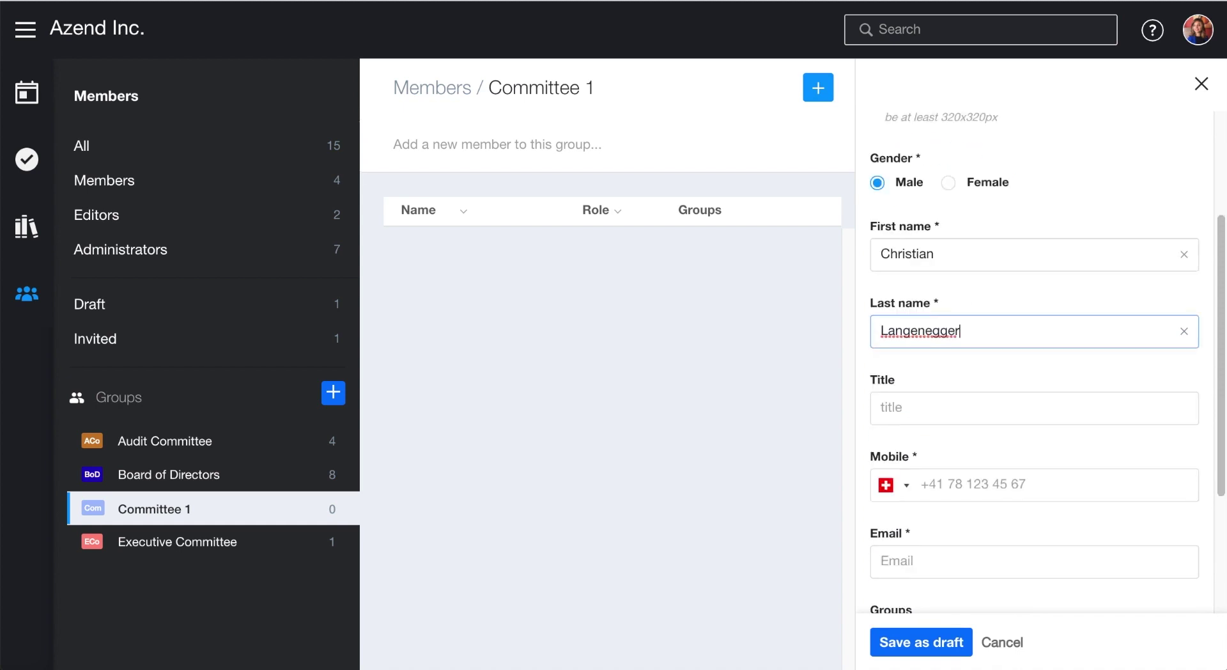
# Fill in the member's mobile number and e-mail address.
pyautogui.click(970, 474)
pyautogui.write('123456789')
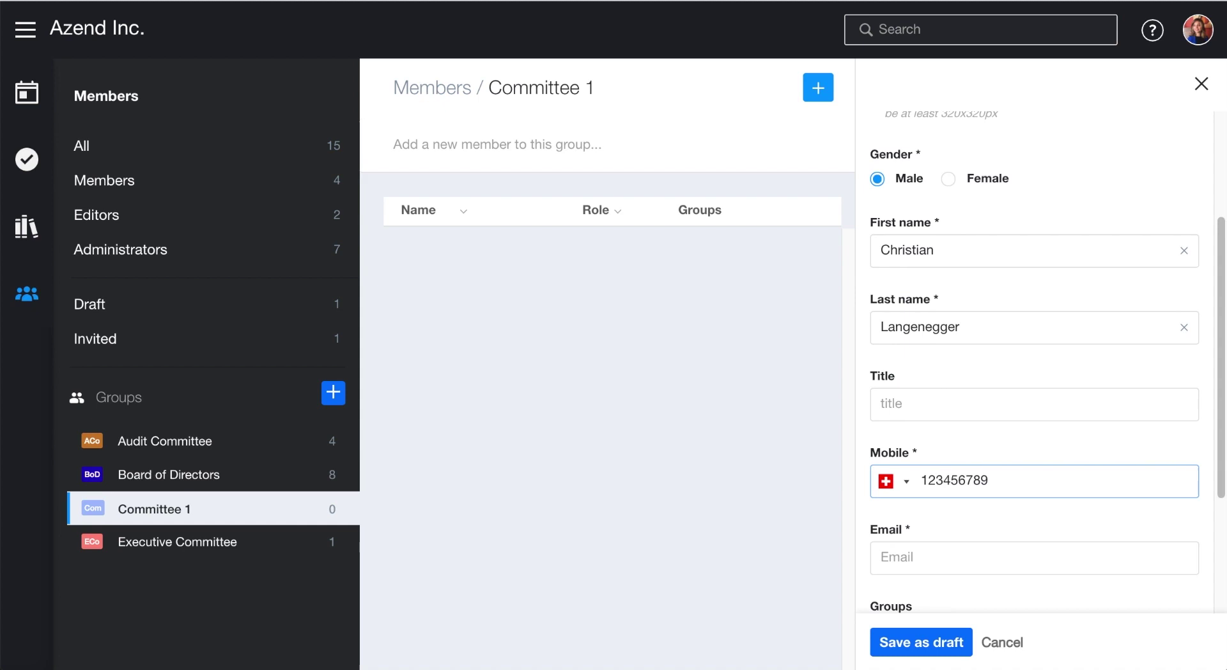
pyautogui.scroll(-1, 945, 482)
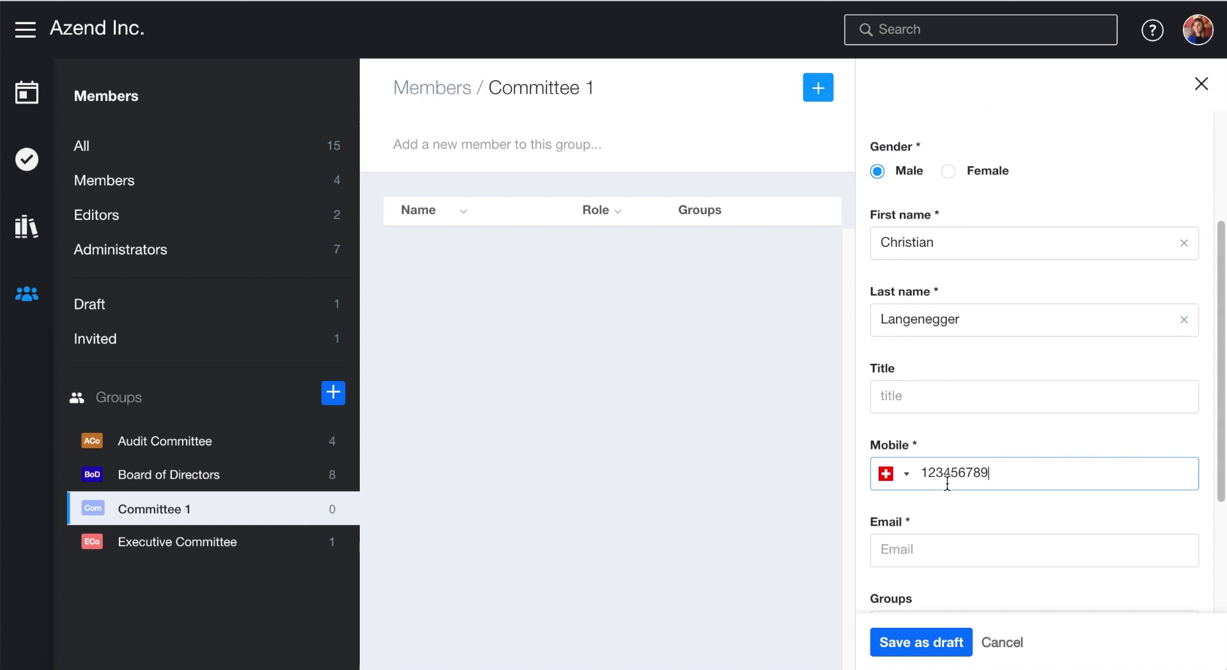
pyautogui.scroll(-2, 958, 504)
pyautogui.click(960, 508)
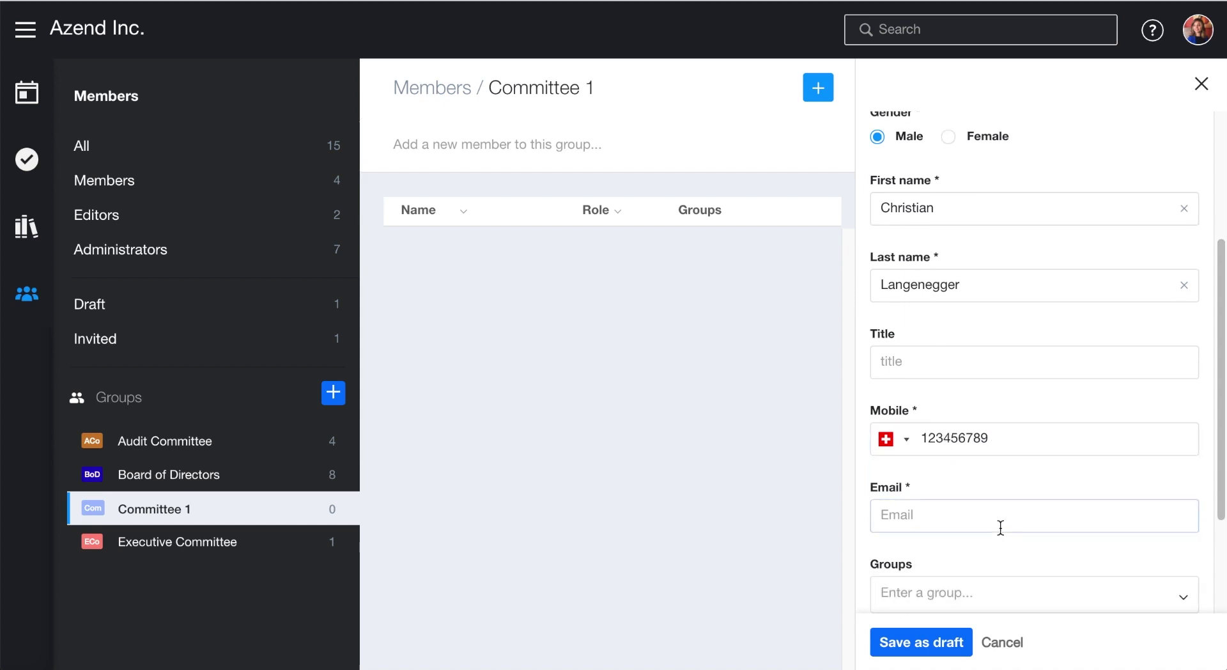
pyautogui.press('Tab')
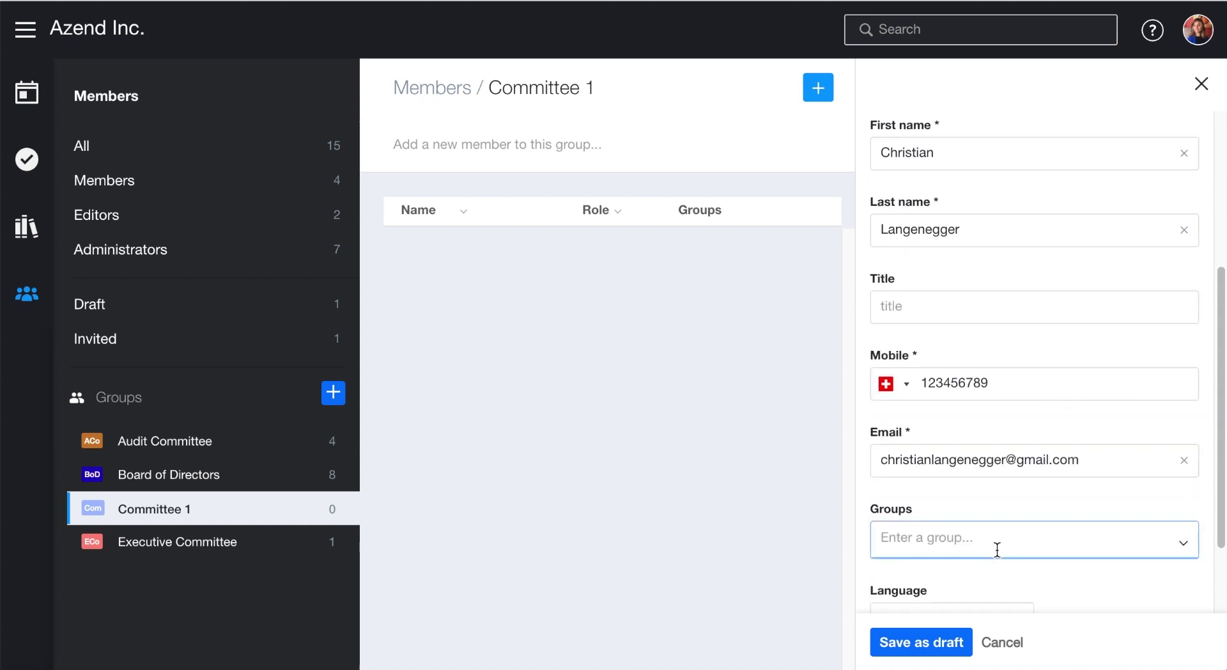
# Assign the member to Committee 1 with the Member role and save as draft.
pyautogui.click(998, 539)
pyautogui.scroll(-2, 999, 538)
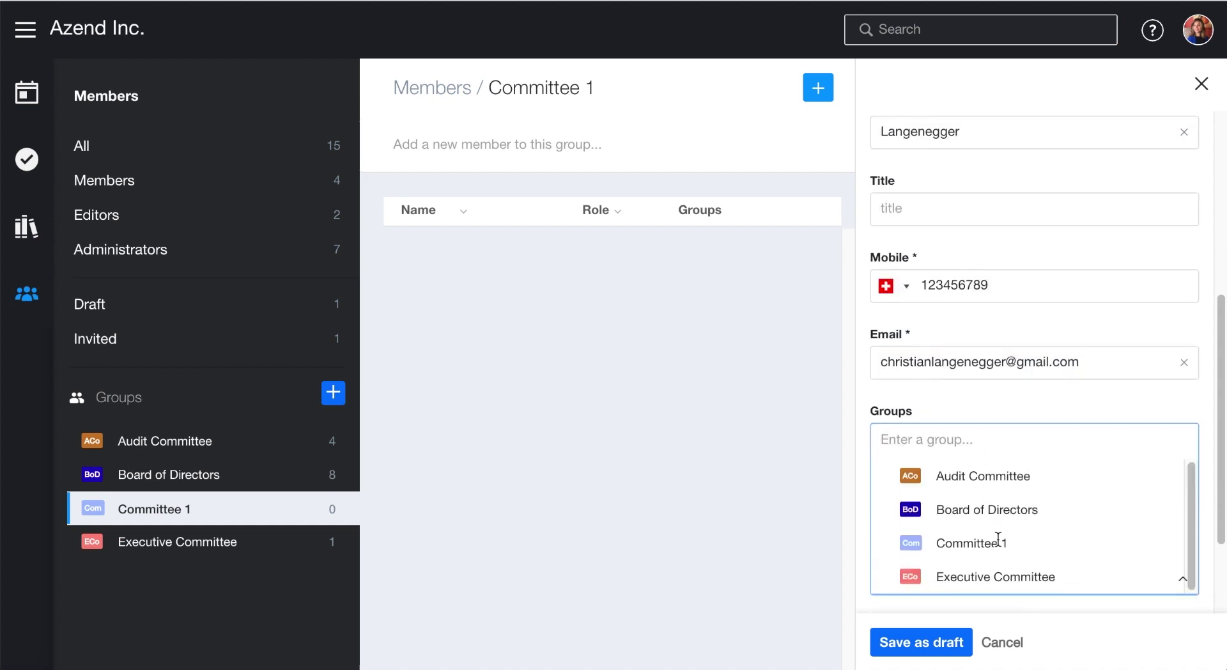
pyautogui.click(1006, 539)
pyautogui.scroll(-1, 1004, 377)
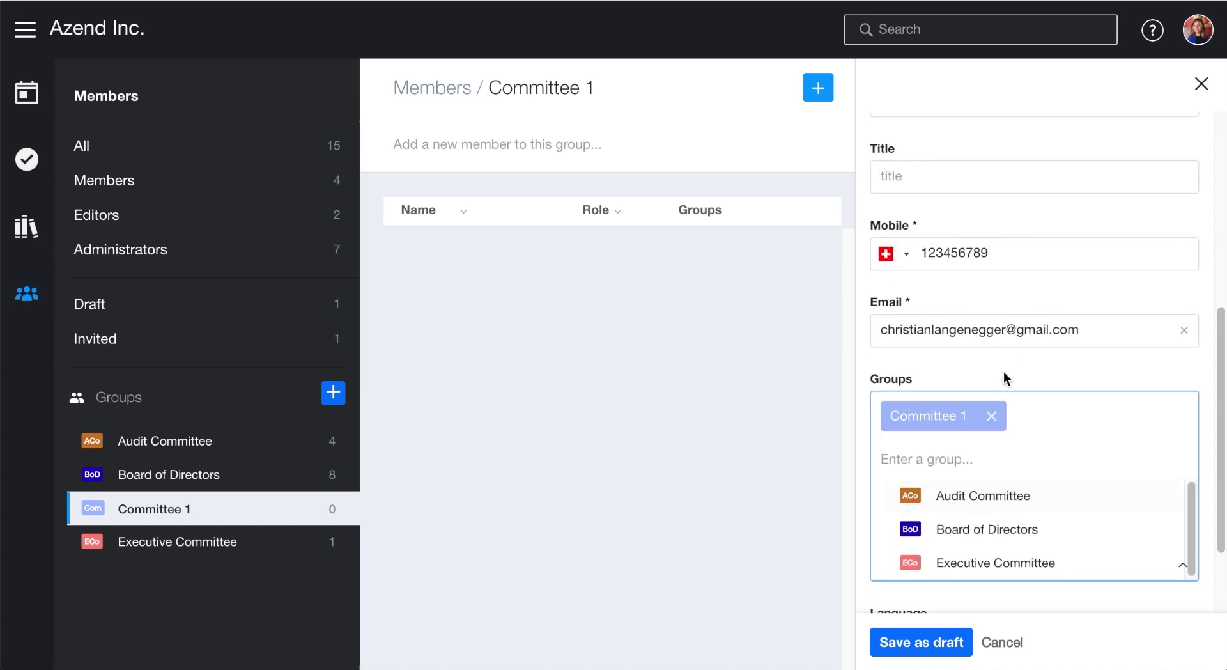
pyautogui.click(1004, 374)
pyautogui.scroll(-3, 1023, 397)
pyautogui.click(1038, 407)
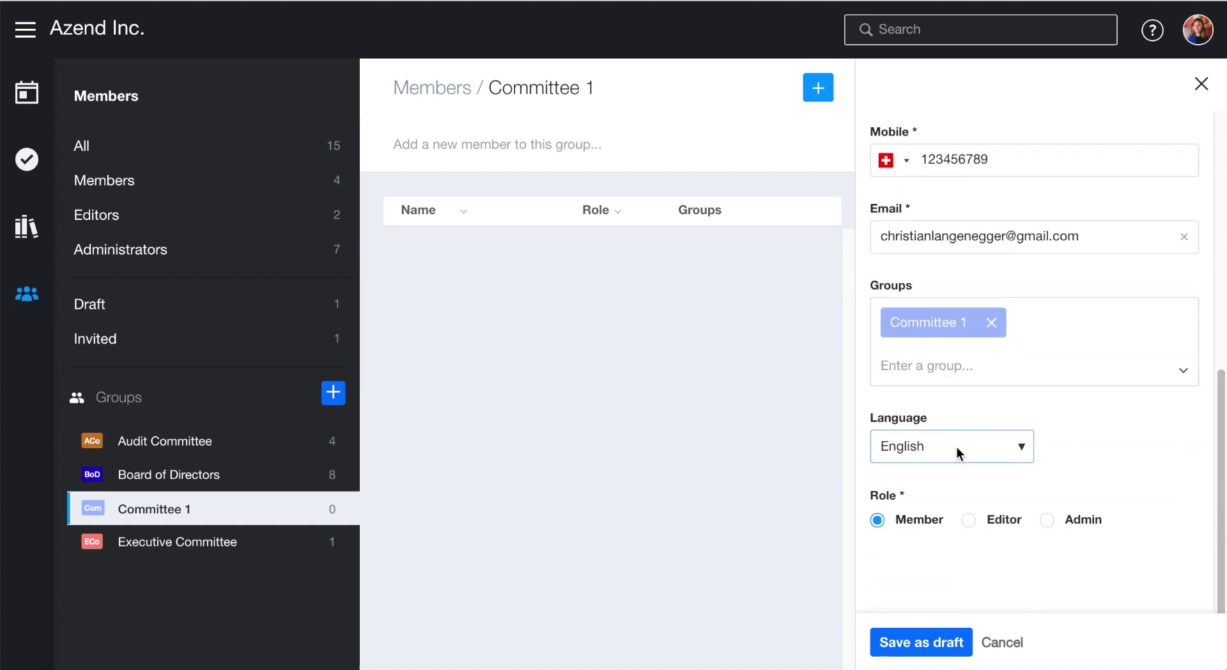
pyautogui.scroll(-1, 1076, 451)
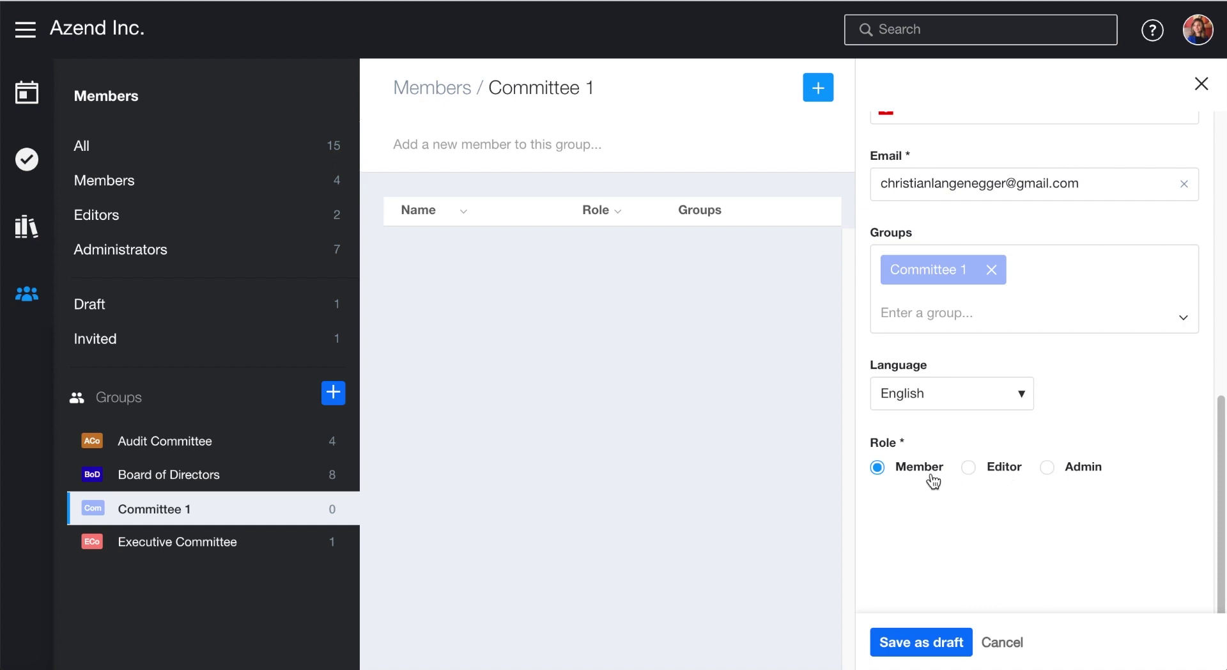
pyautogui.scroll(-1, 932, 492)
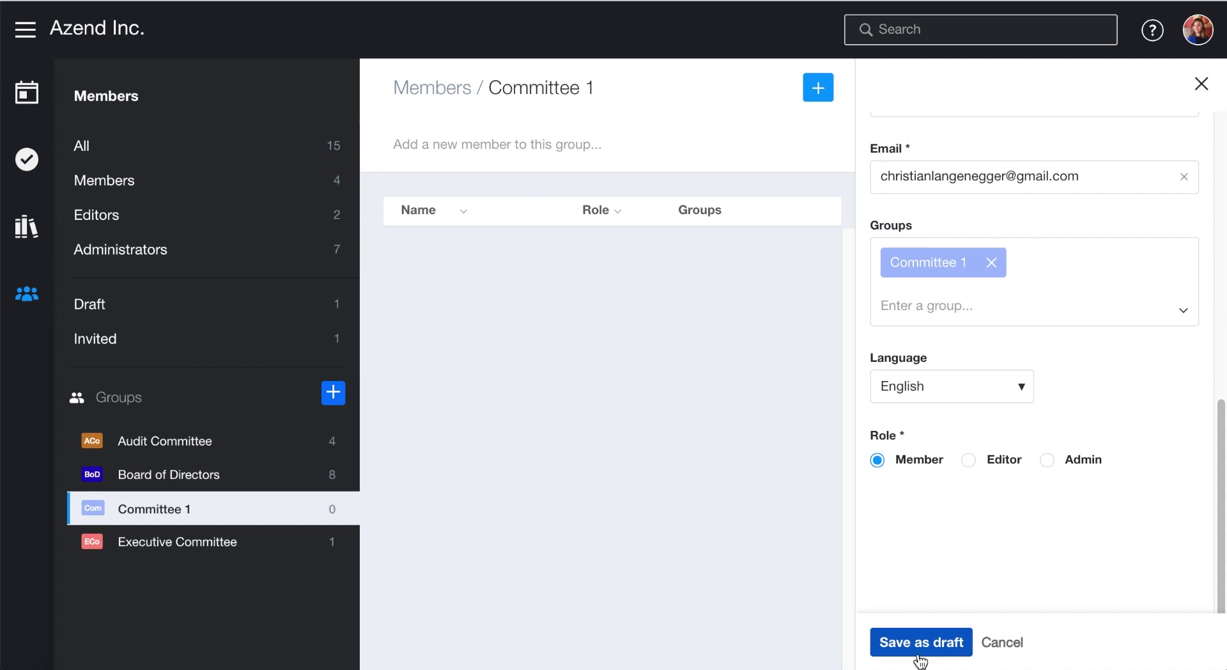
pyautogui.click(921, 660)
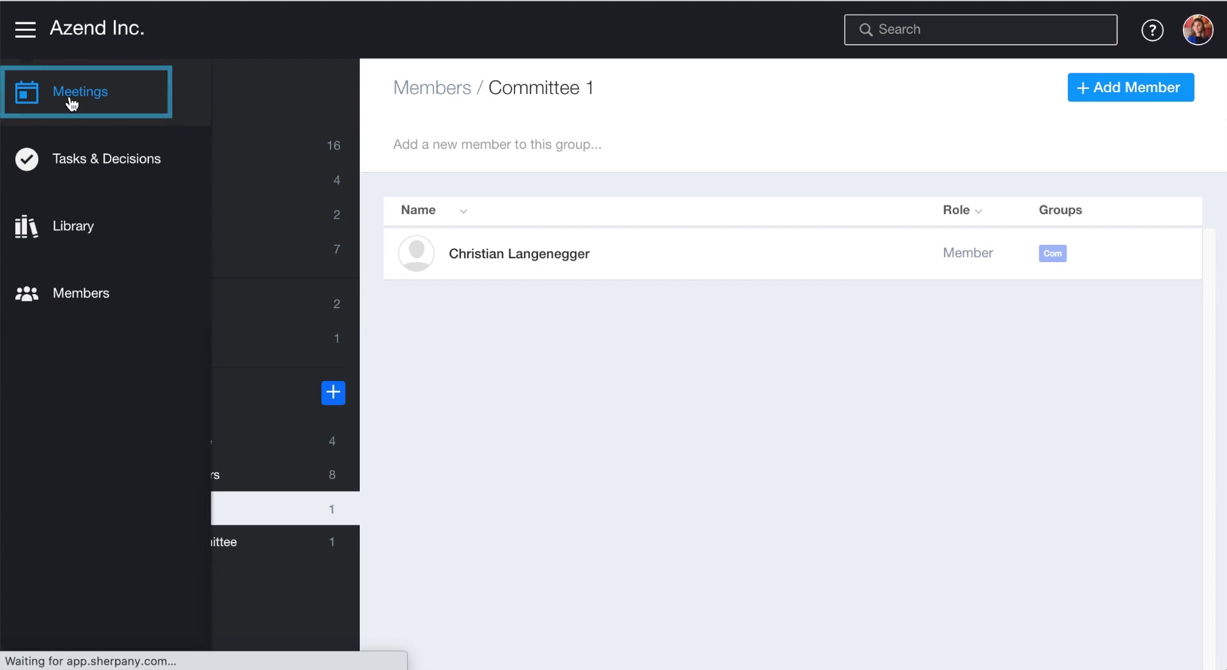
# Start scheduling a new physical meeting from the Meetings section.
pyautogui.click(72, 102)
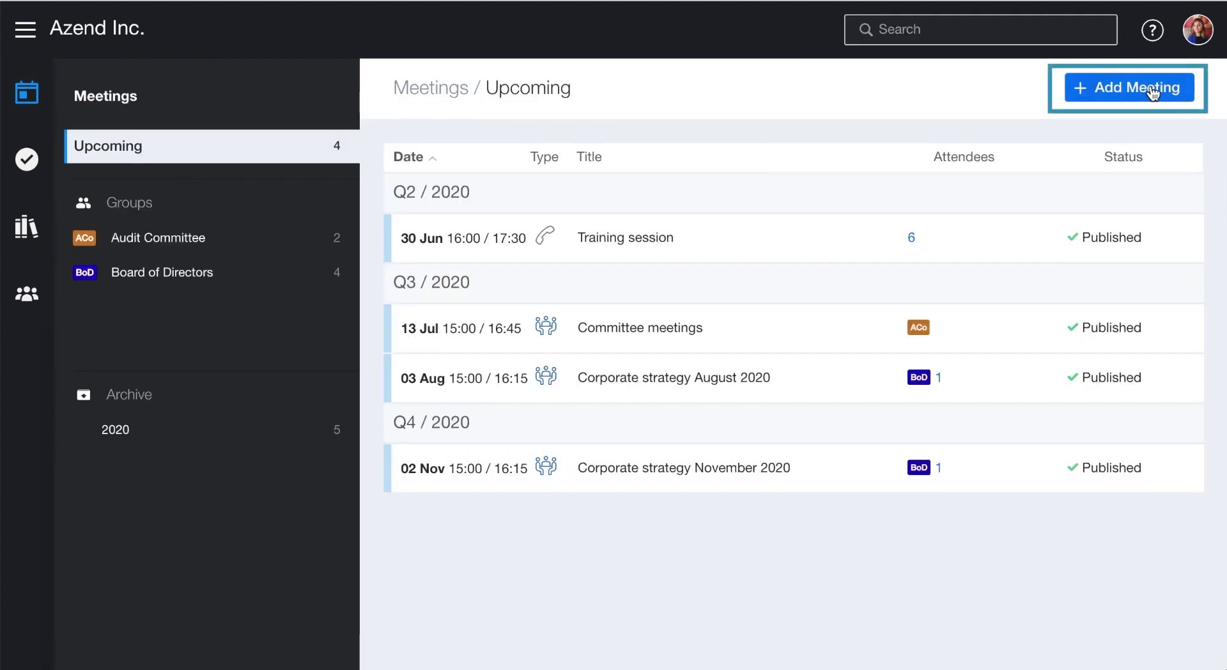
pyautogui.click(1152, 92)
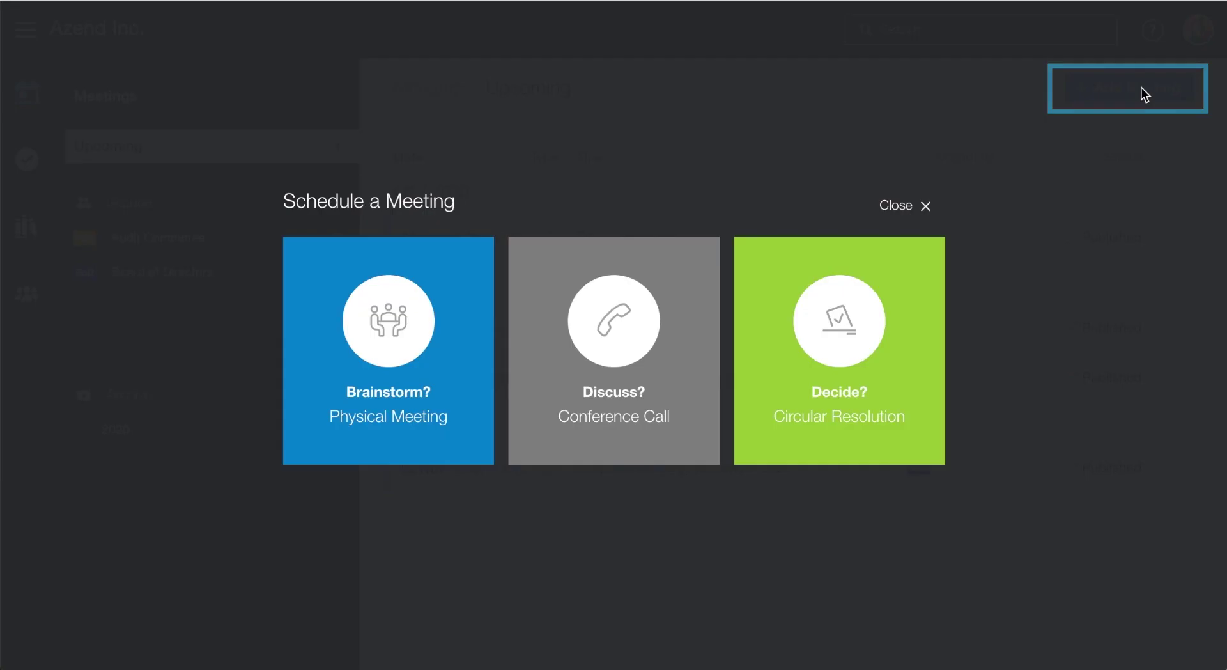
pyautogui.click(413, 323)
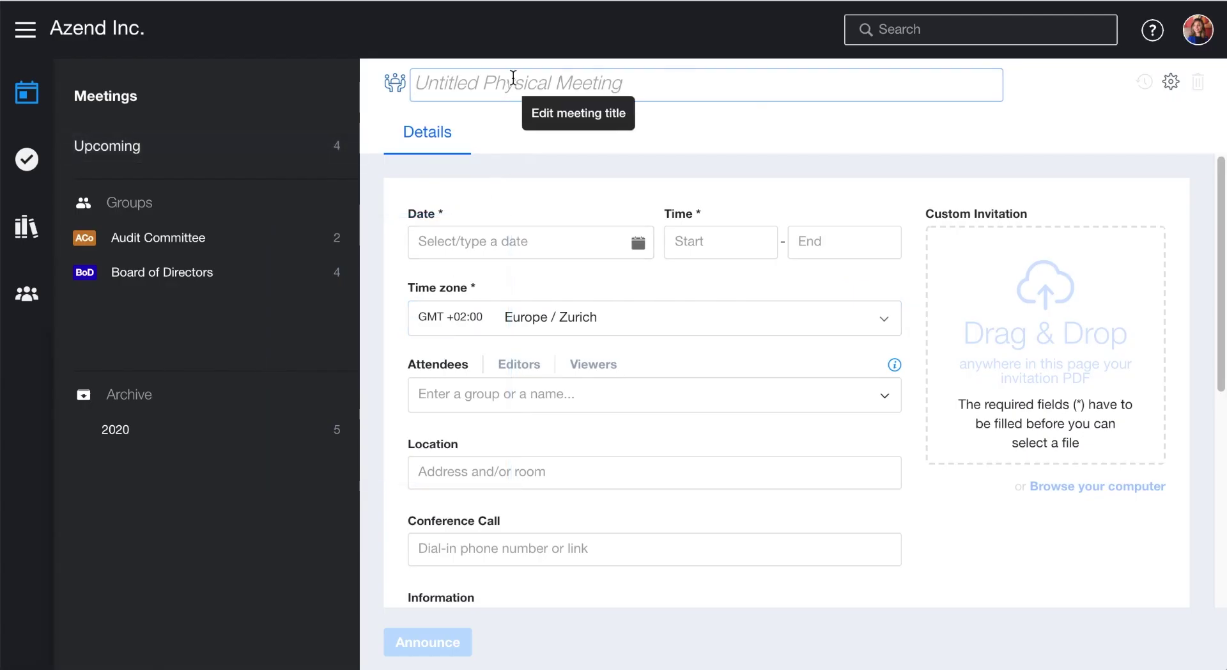
# Title the meeting Executive Leadership, on 27 June 2020 from 09:00 to 12:30.
pyautogui.write('Executive Leadership meeting')
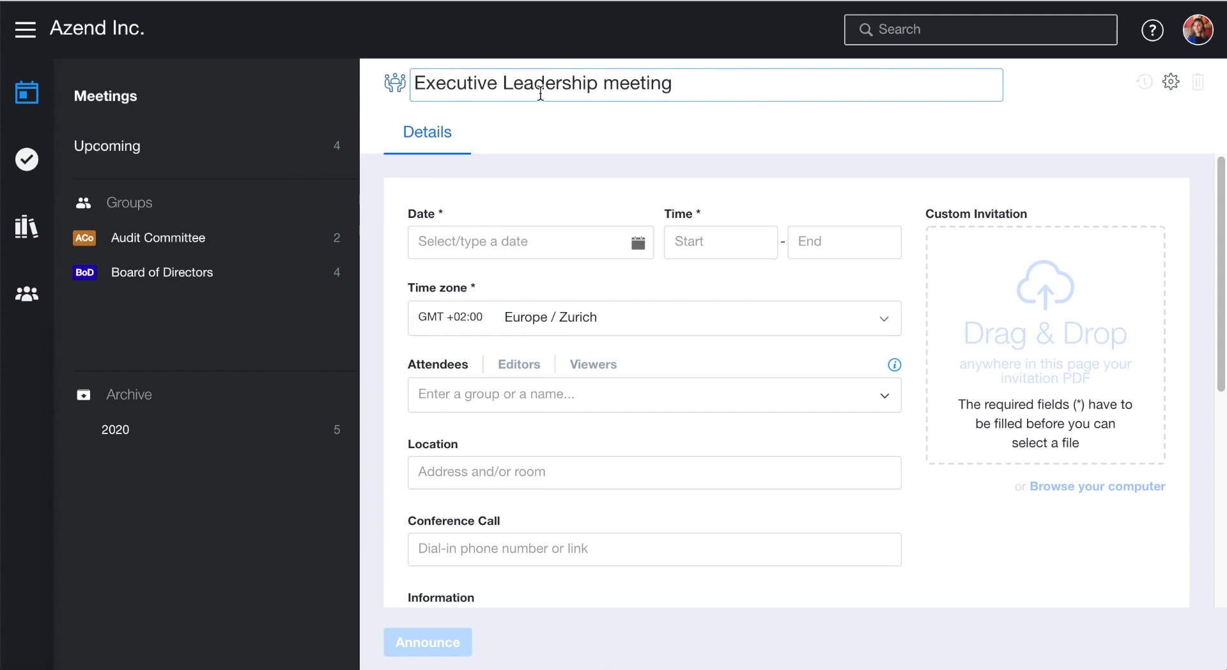
pyautogui.click(524, 237)
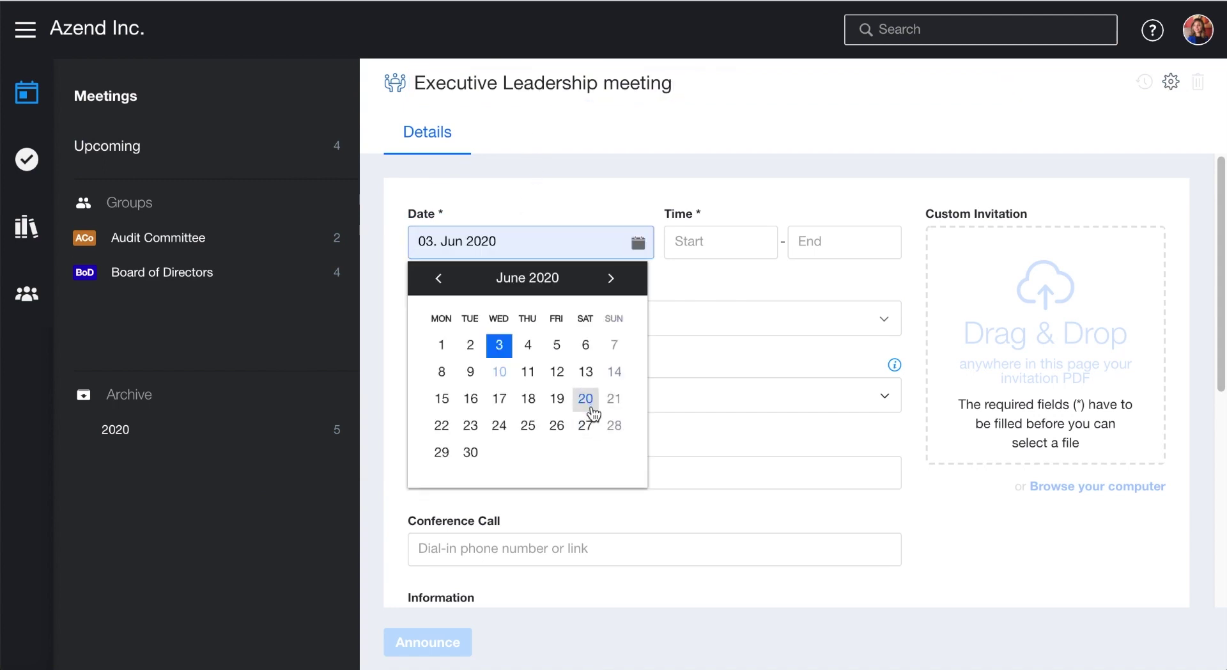
pyautogui.click(584, 425)
pyautogui.click(707, 253)
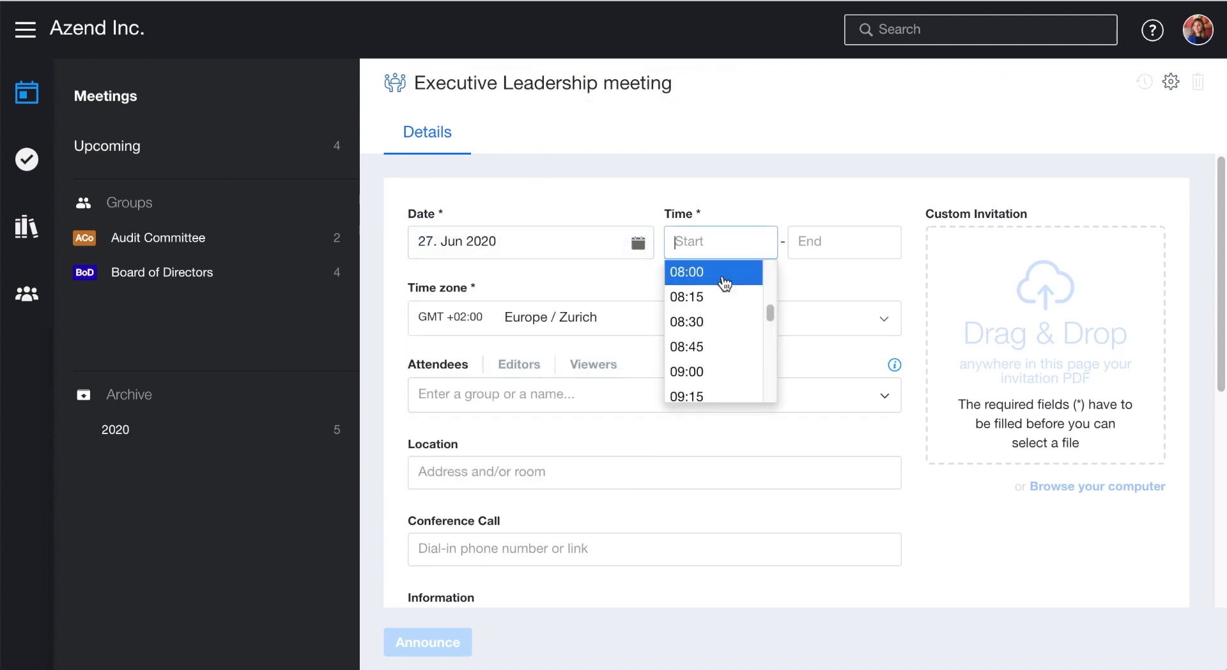
pyautogui.click(715, 367)
pyautogui.click(844, 242)
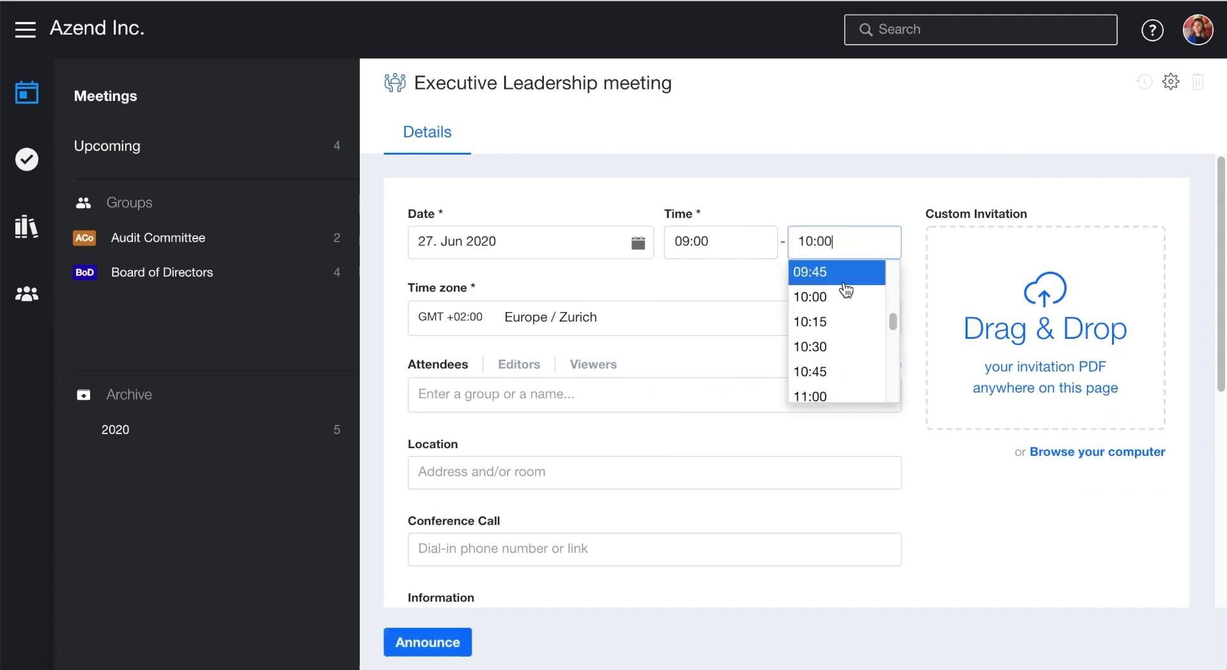
pyautogui.scroll(-3, 848, 345)
pyautogui.click(841, 388)
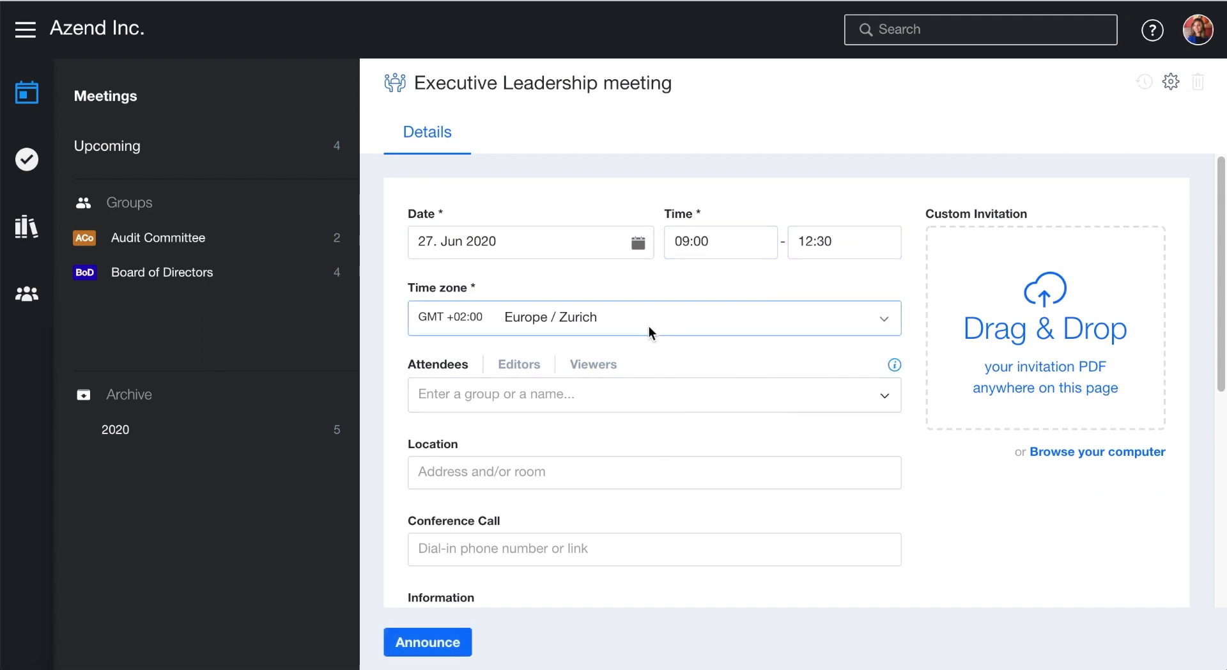
# Invite Committee 1, enter the location and purpose note, and announce the meeting.
pyautogui.click(617, 386)
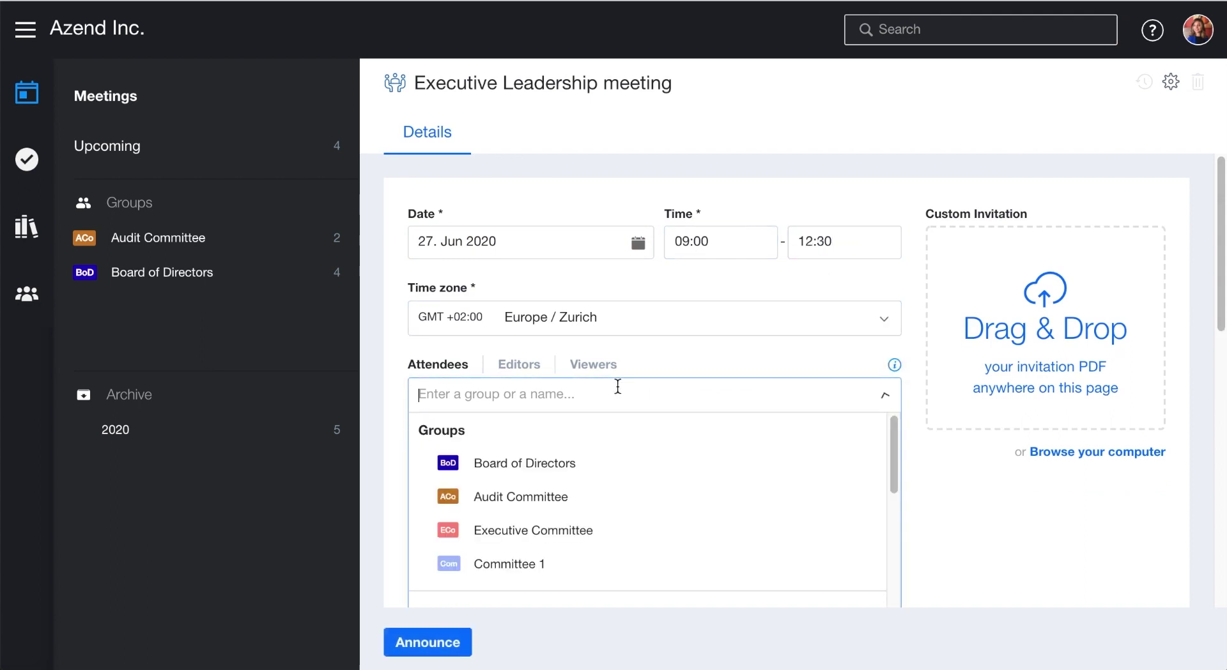
pyautogui.click(599, 572)
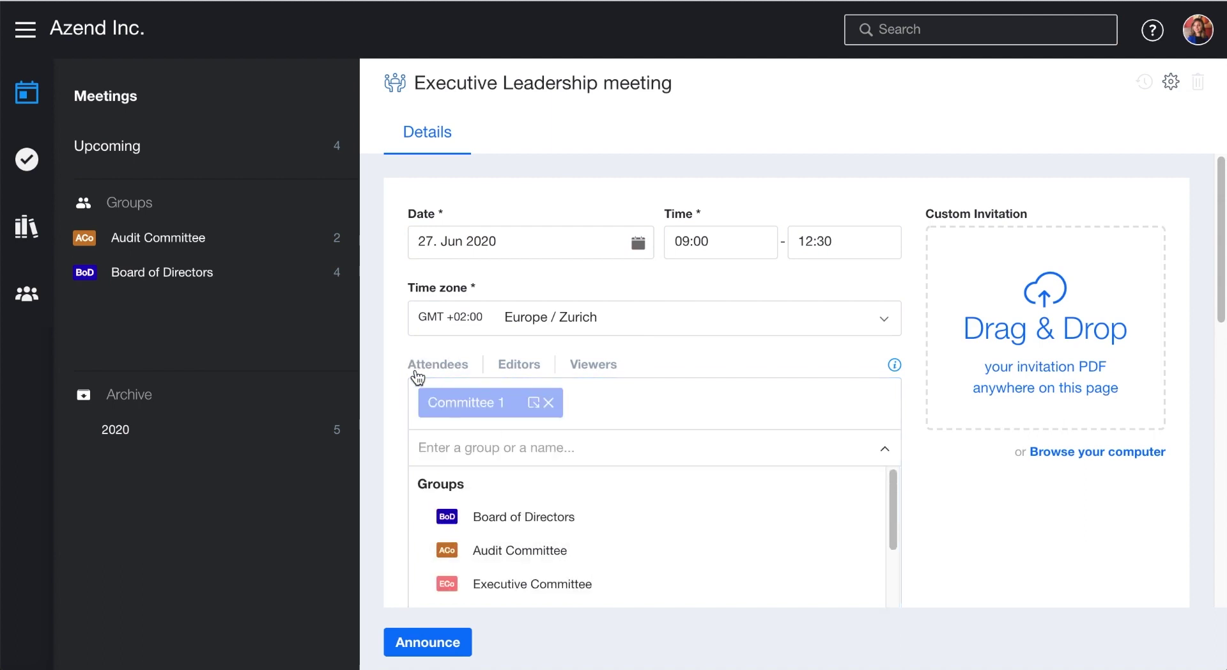
pyautogui.press('Tab')
pyautogui.write('Re')
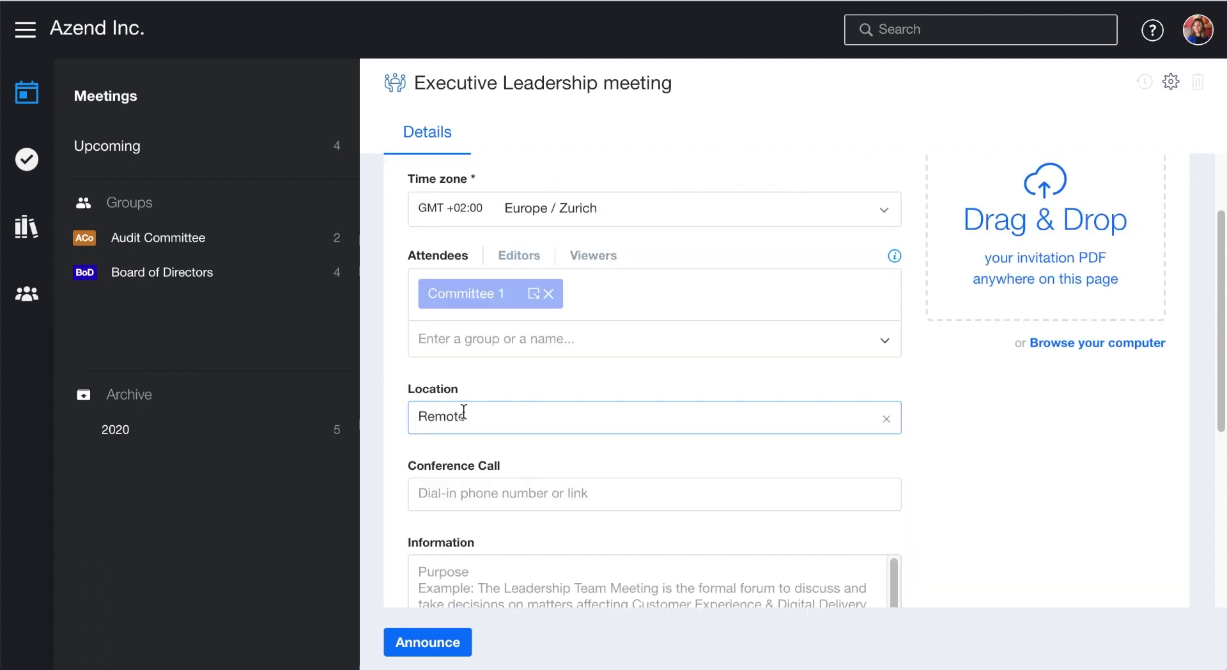
pyautogui.press('Tab')
pyautogui.press('Tab')
pyautogui.write('This meeting is for the Leadership to discuss the results o')
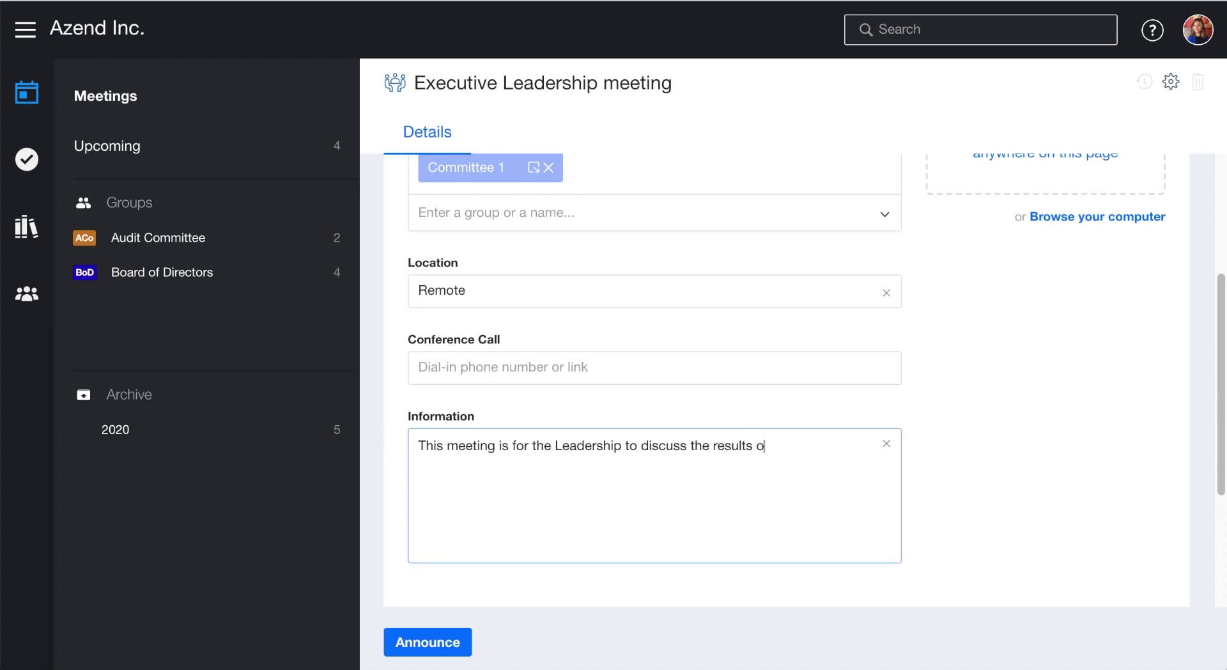
pyautogui.click(441, 641)
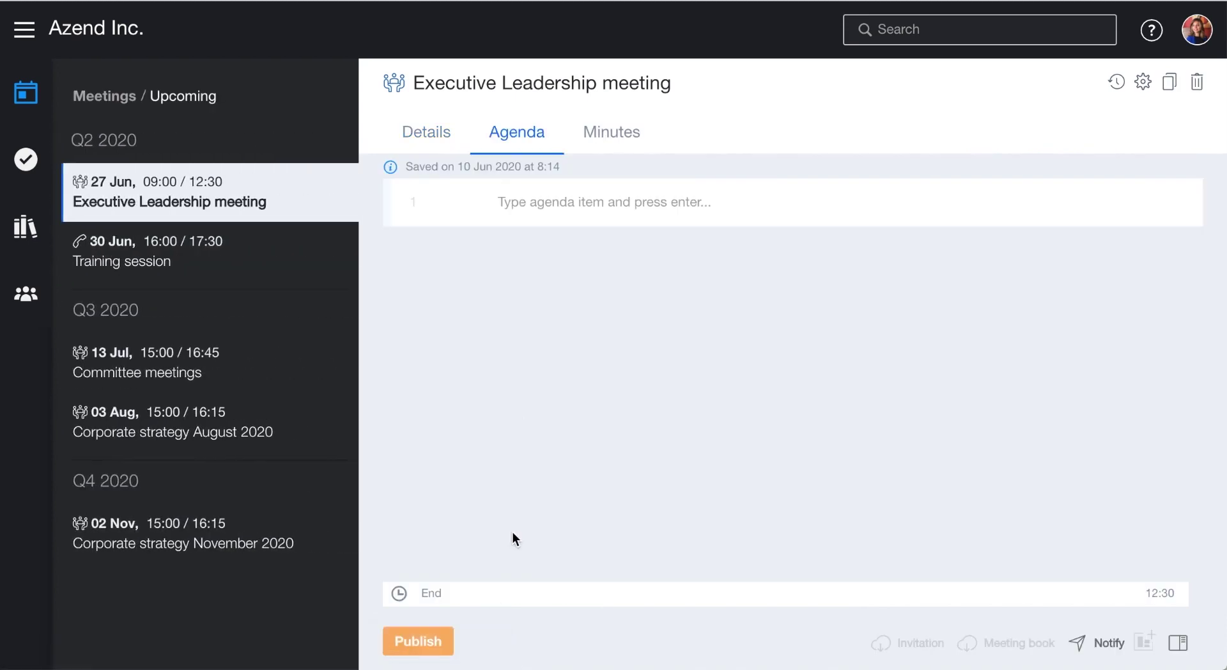
# Add agenda items Welcome and Reports, with CEO Report as a sub-item under Reports.
pyautogui.click(517, 202)
pyautogui.write('Welcome')
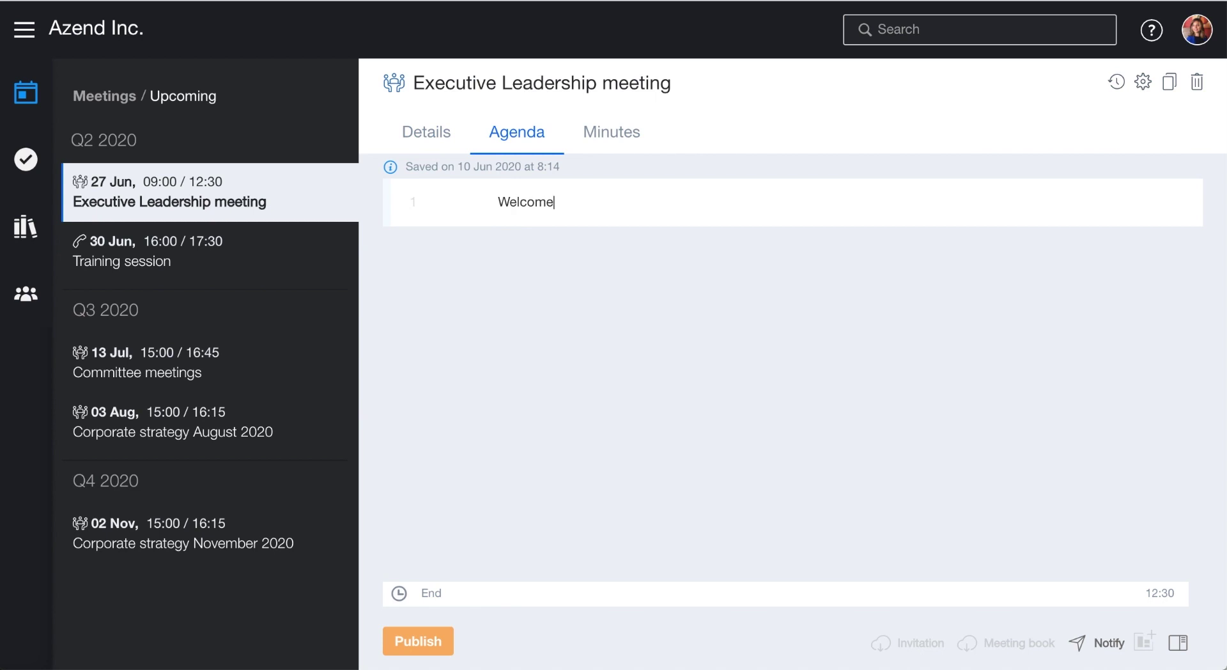
pyautogui.press('Return')
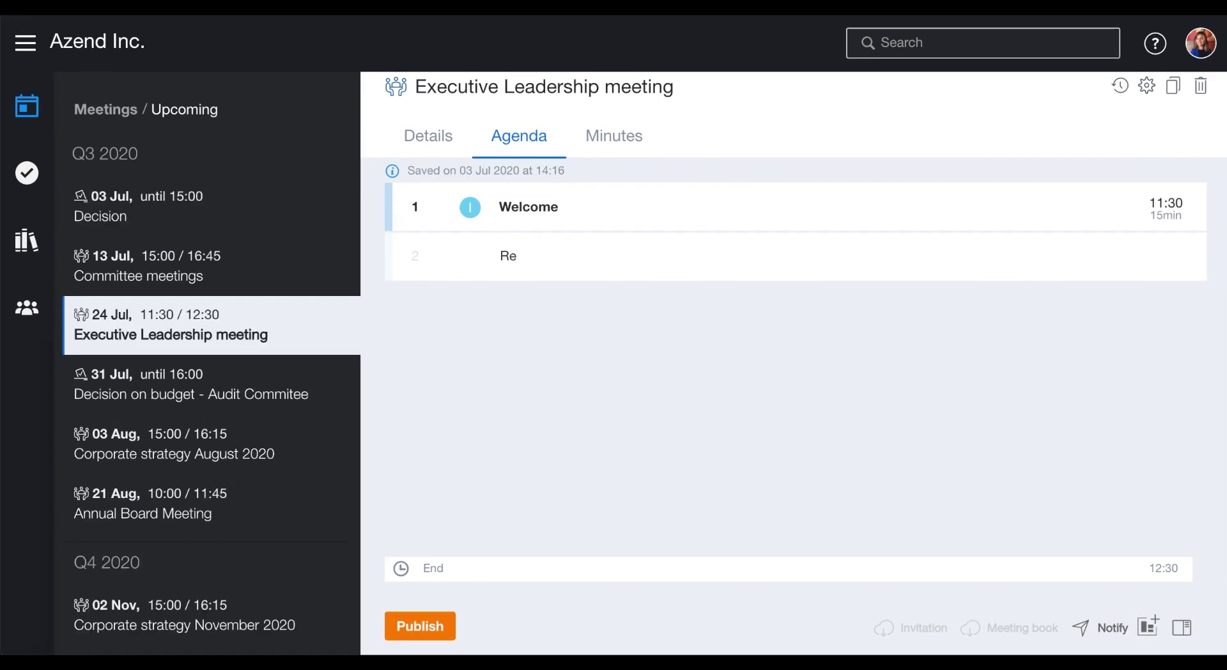
pyautogui.write('ports')
pyautogui.press('Return')
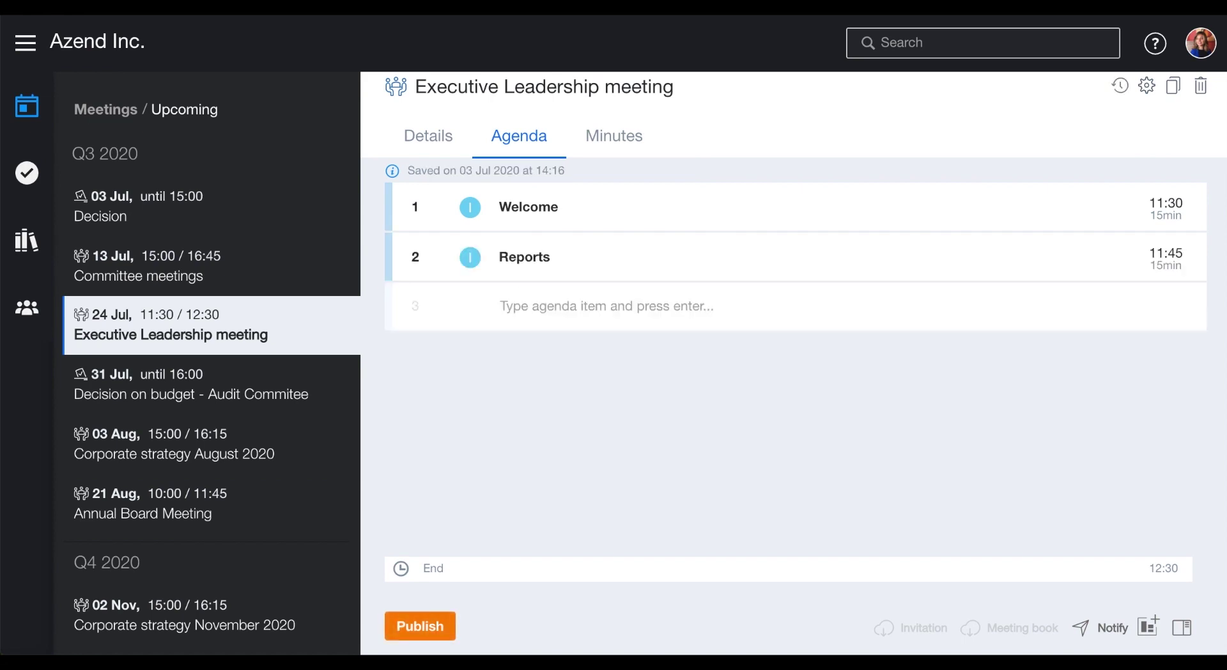
pyautogui.moveTo(781, 281)
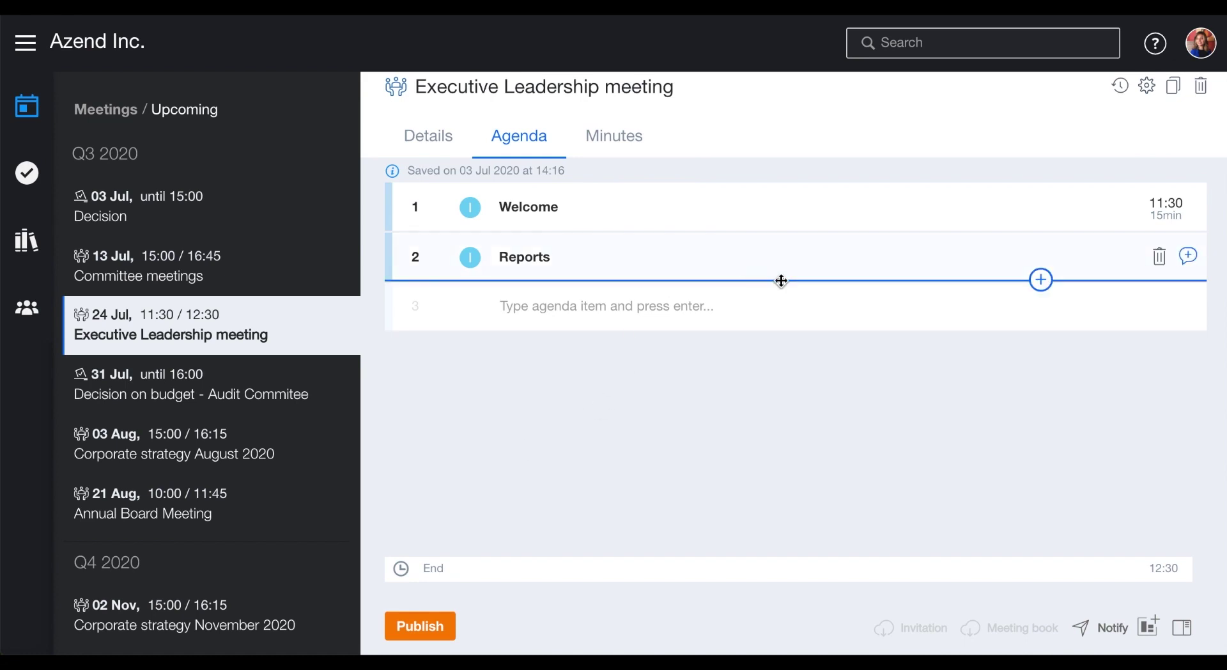
pyautogui.click(1041, 280)
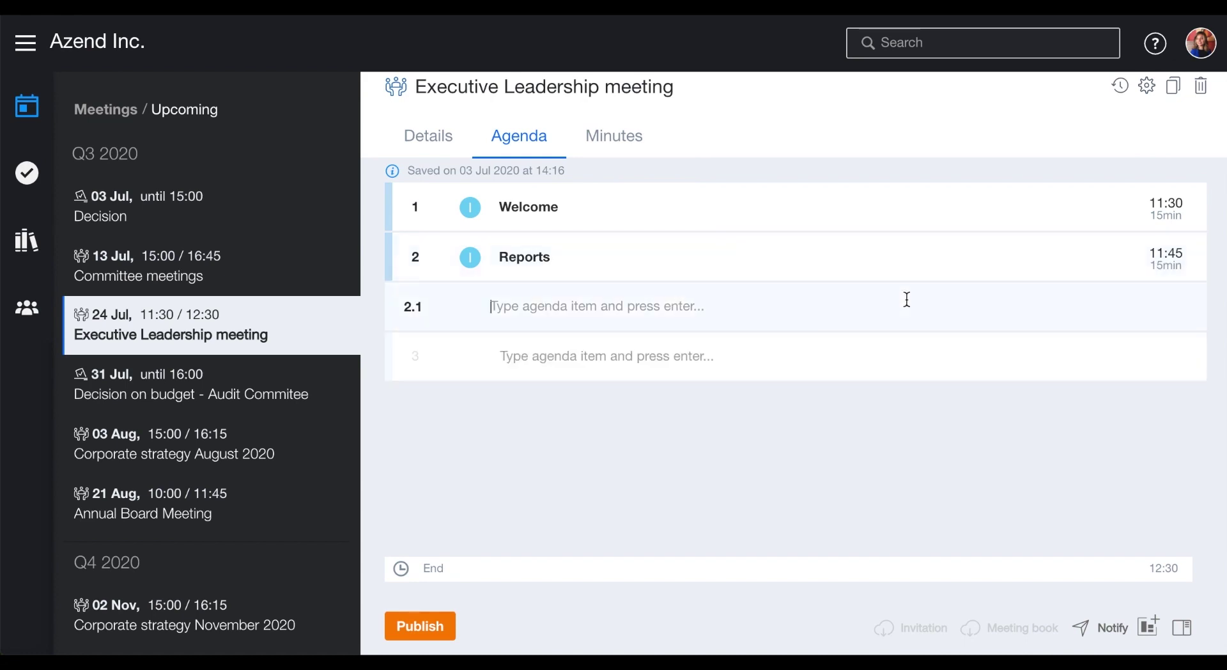
pyautogui.write('CEO Report')
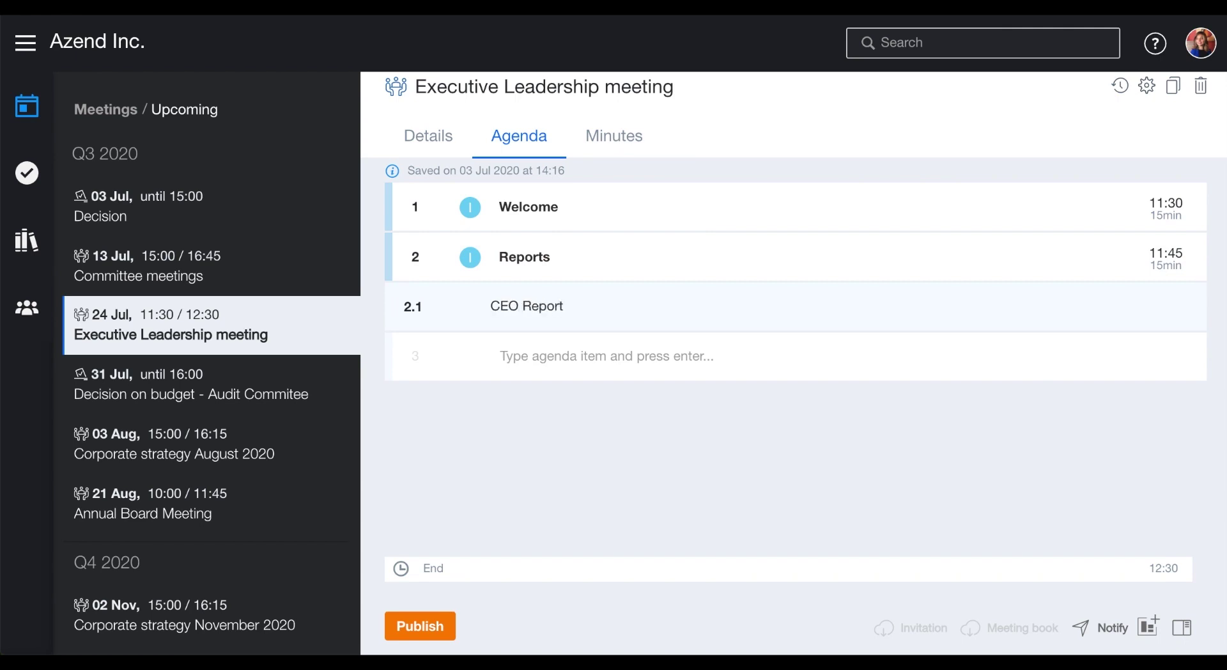
pyautogui.press('Return')
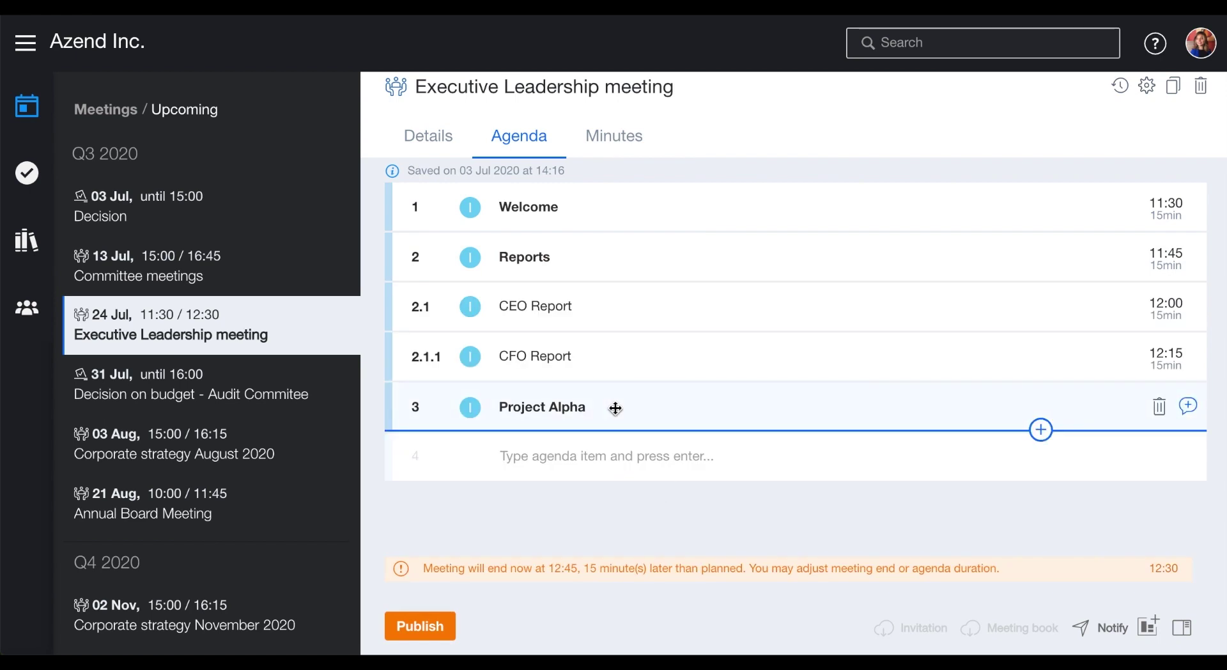
# Give Project Alpha remarks 'Discuss the next steps of Project Alpha', type Discussion, presenter CEO.
pyautogui.click(636, 402)
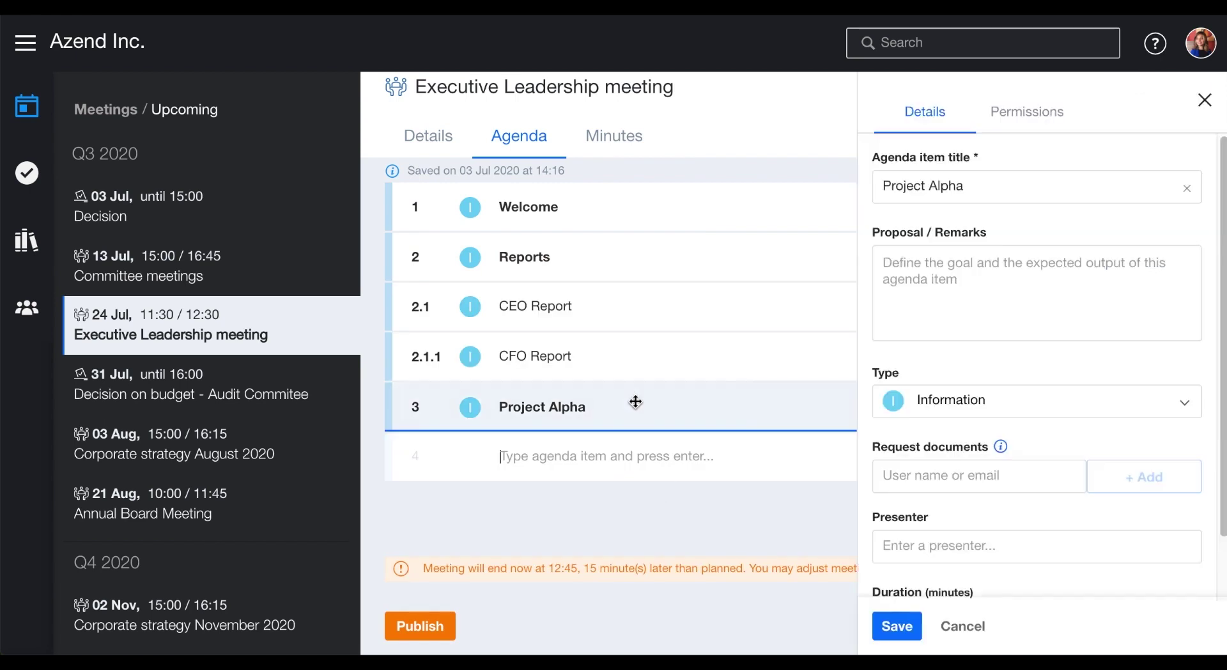
pyautogui.click(902, 308)
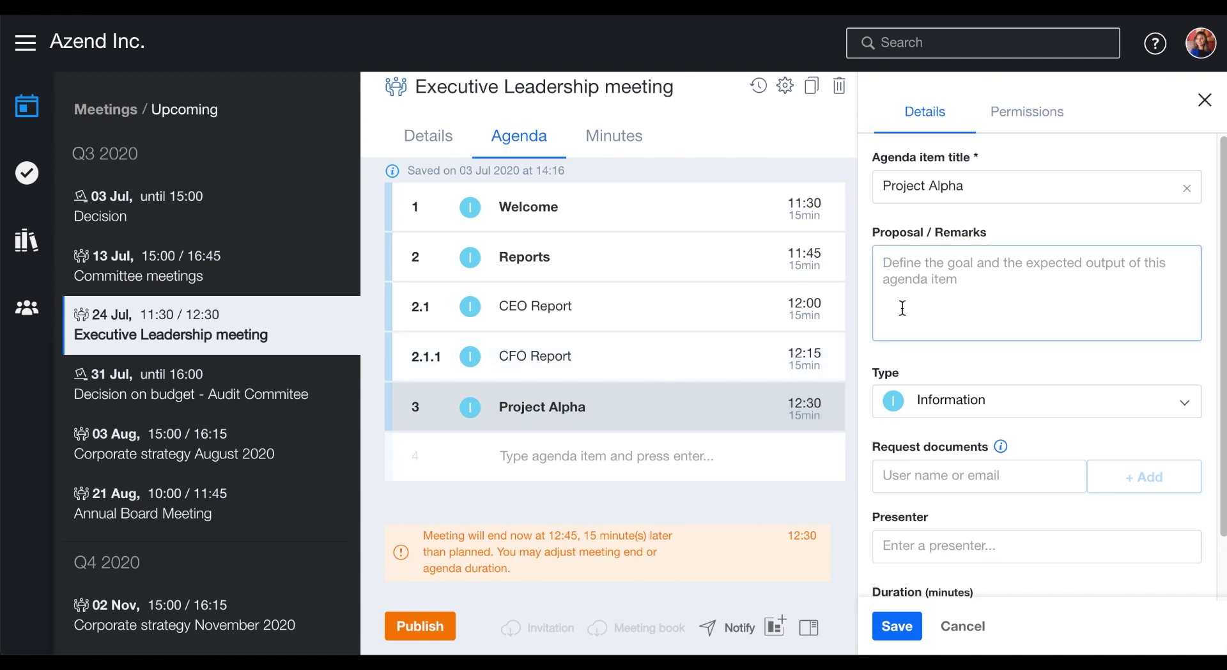
pyautogui.write('Discuss th')
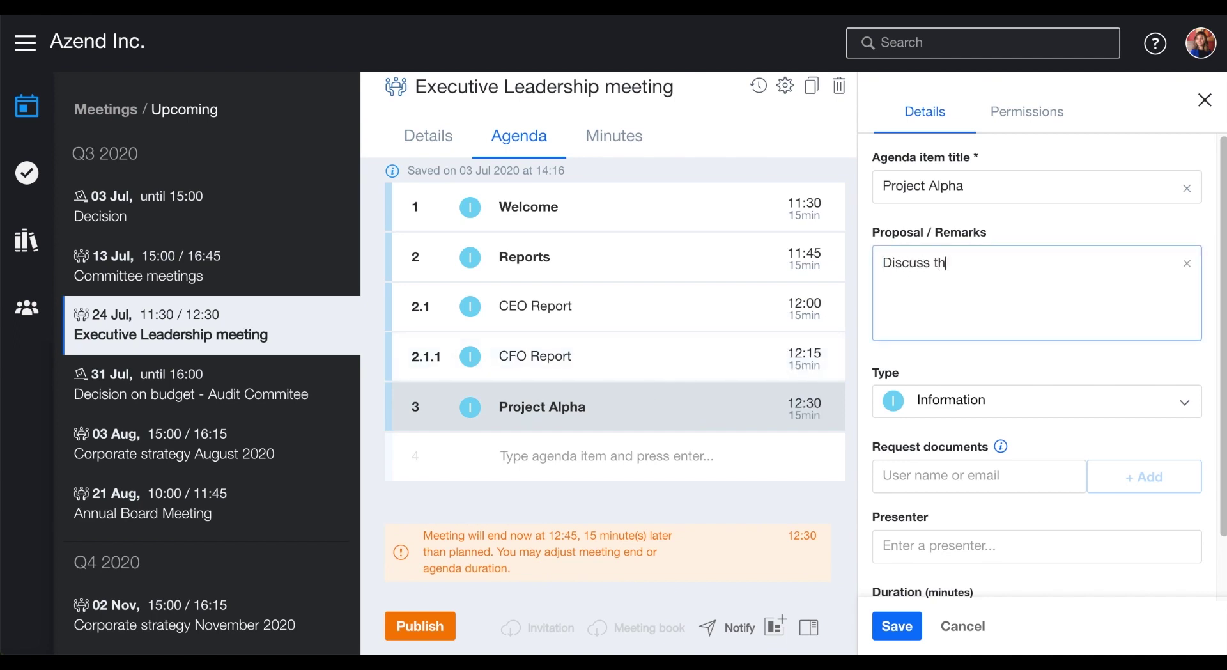
pyautogui.write('e next steps of Project Alpha')
pyautogui.click(938, 401)
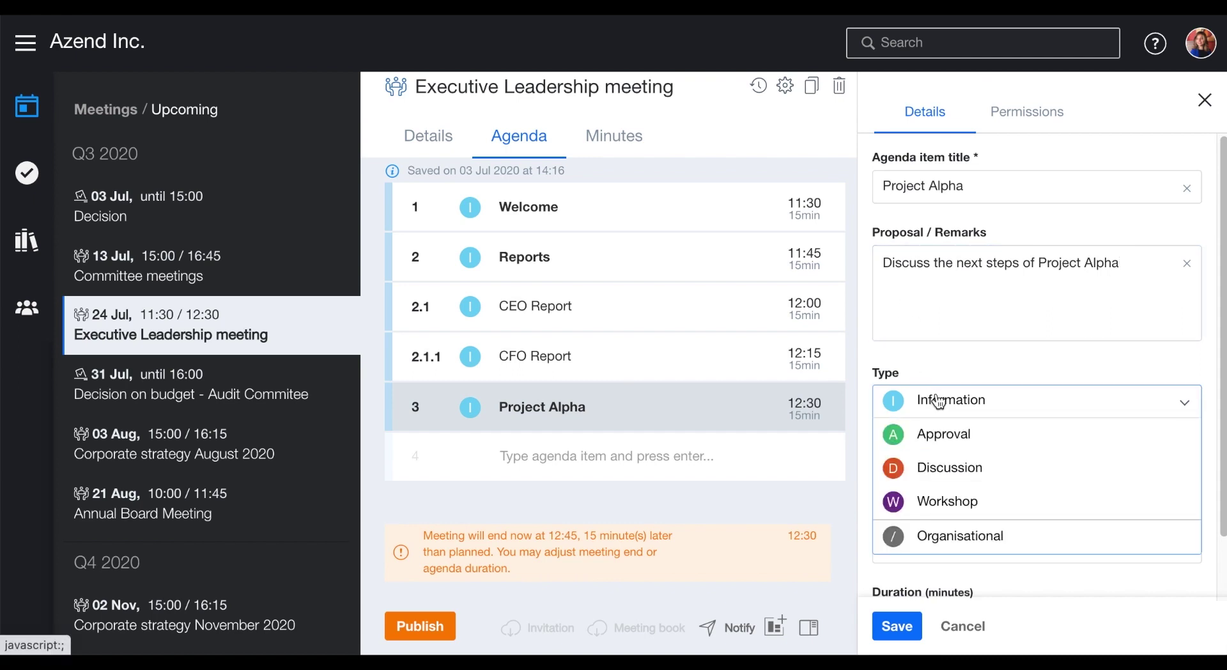
pyautogui.click(954, 469)
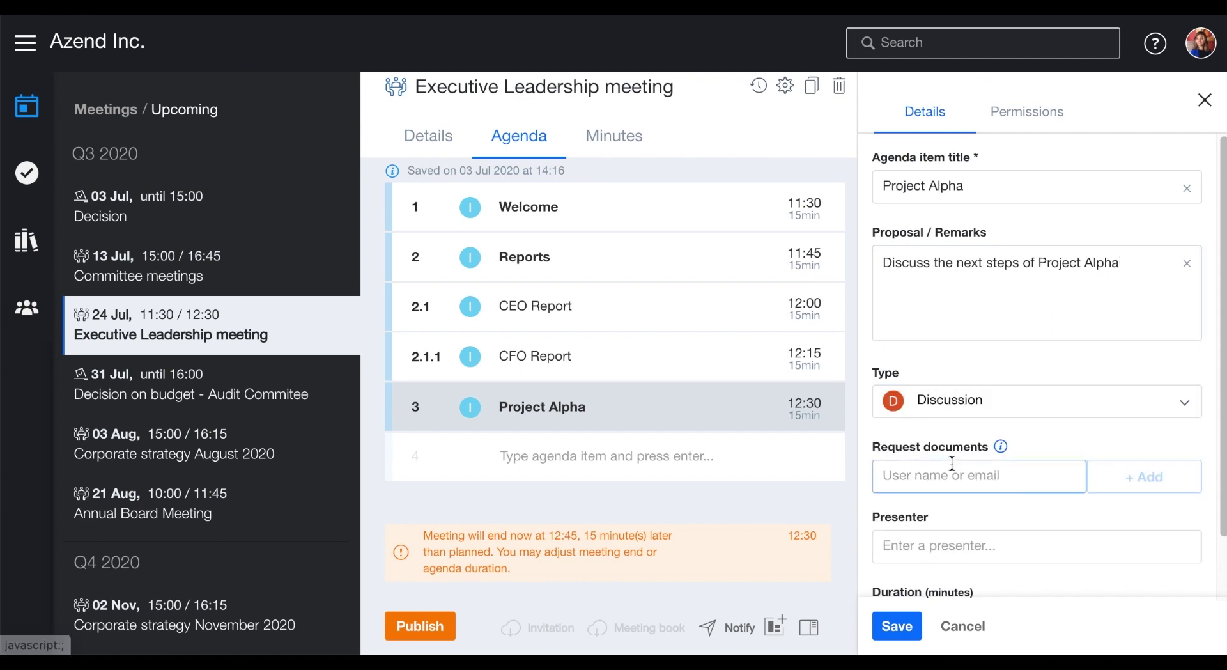
pyautogui.scroll(-2, 954, 437)
pyautogui.scroll(-1, 955, 438)
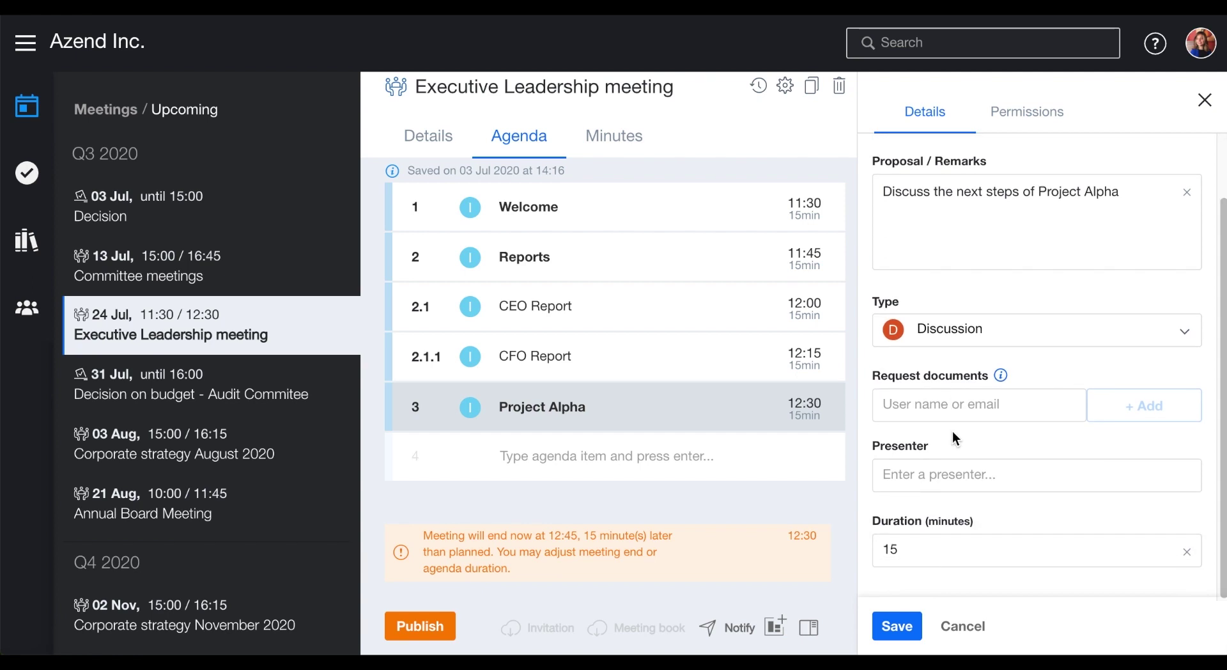
pyautogui.click(953, 474)
pyautogui.write('CEO')
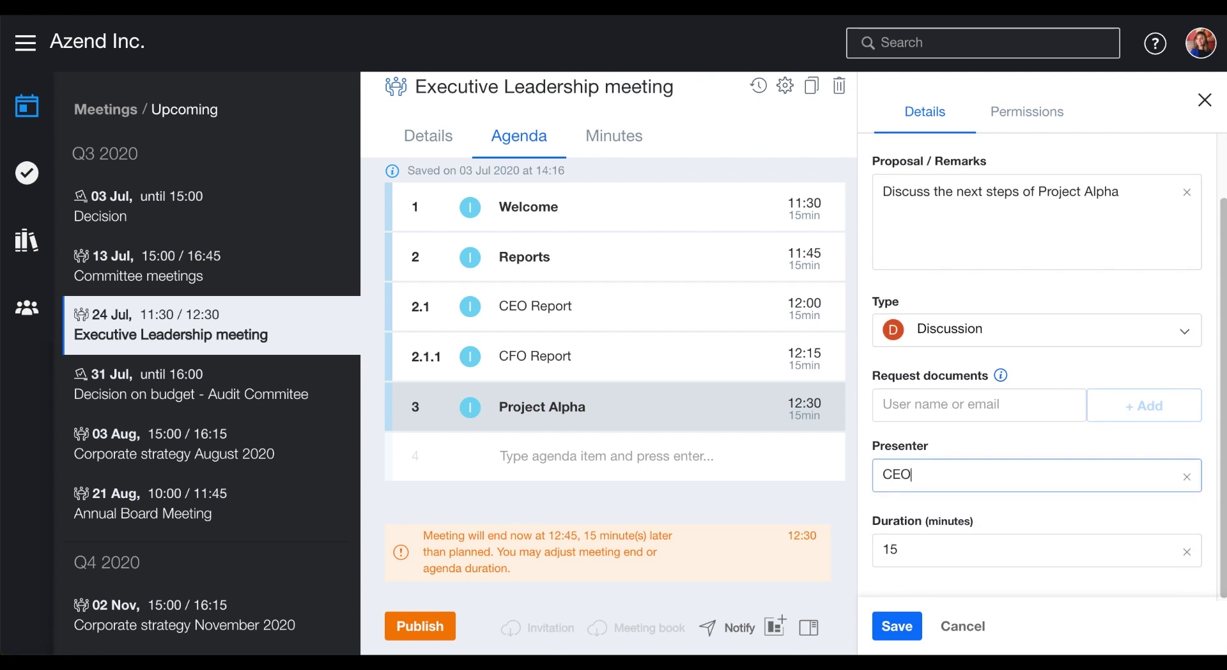
pyautogui.click(895, 628)
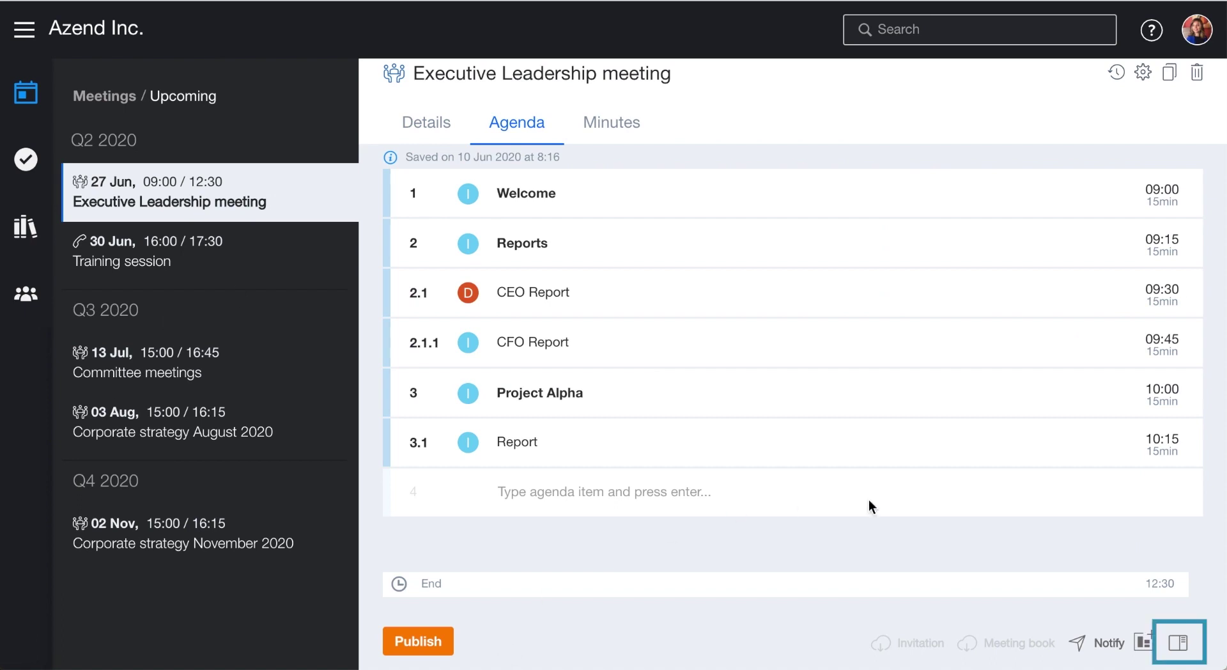
# Upload the User Guide Admin version 4.0 EN PDF and allocate it to 2.1 CEO Report.
pyautogui.click(1176, 644)
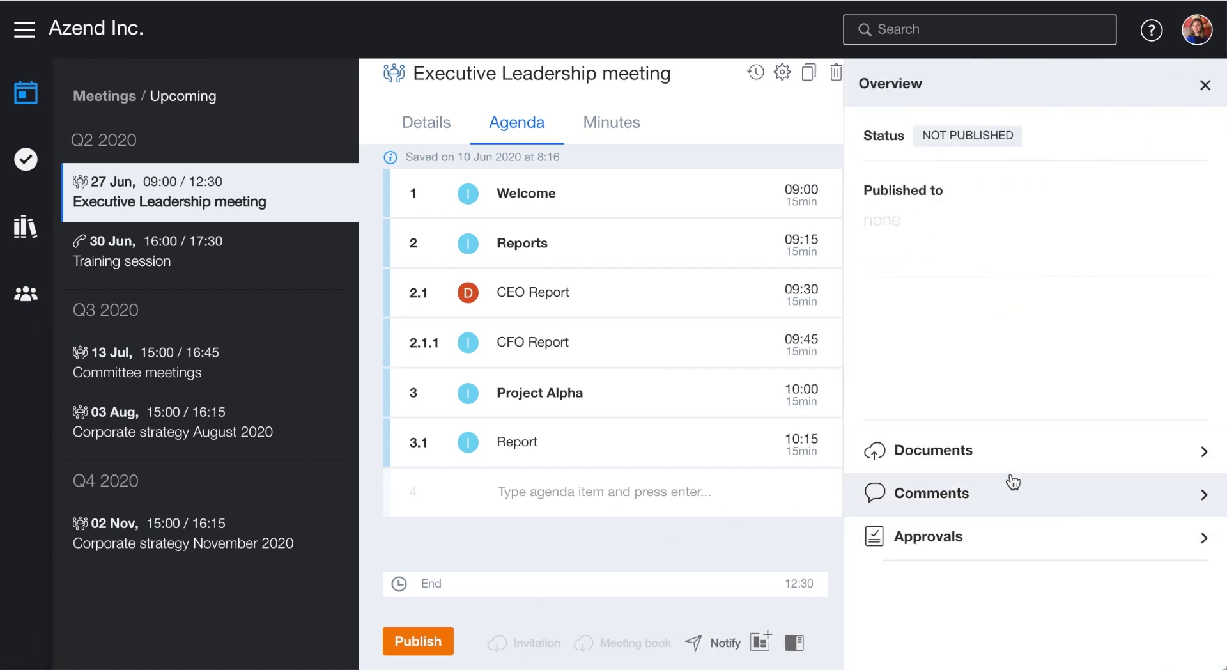
pyautogui.click(977, 461)
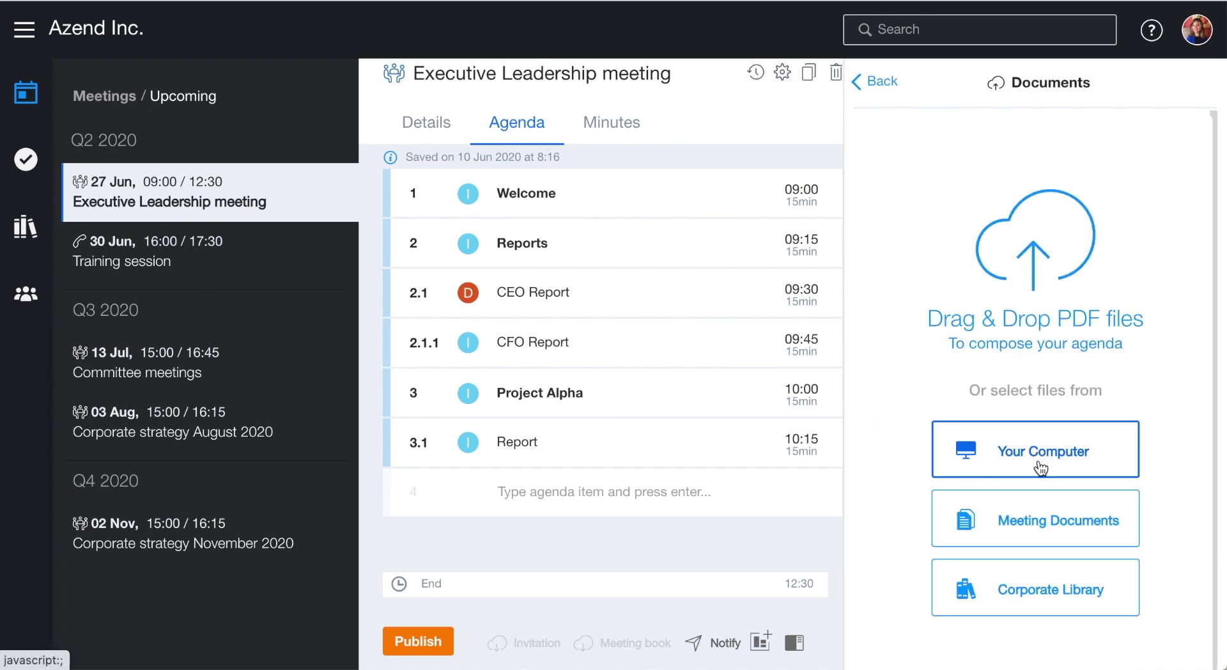
pyautogui.click(1035, 455)
pyautogui.click(962, 407)
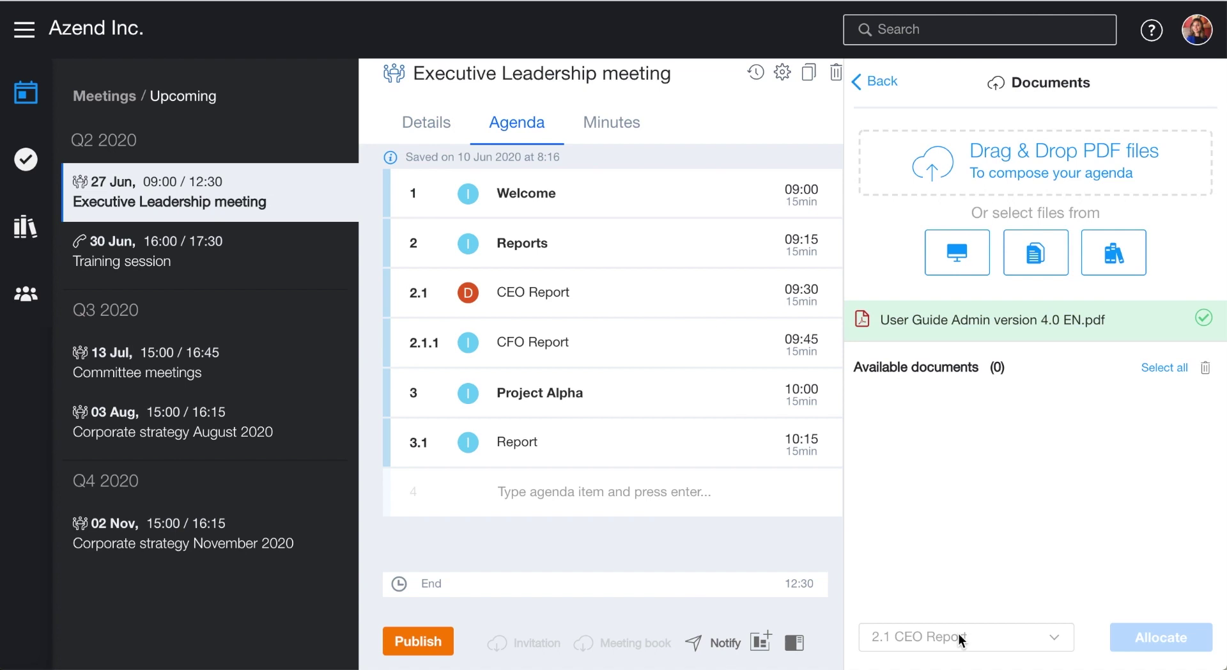
pyautogui.click(958, 636)
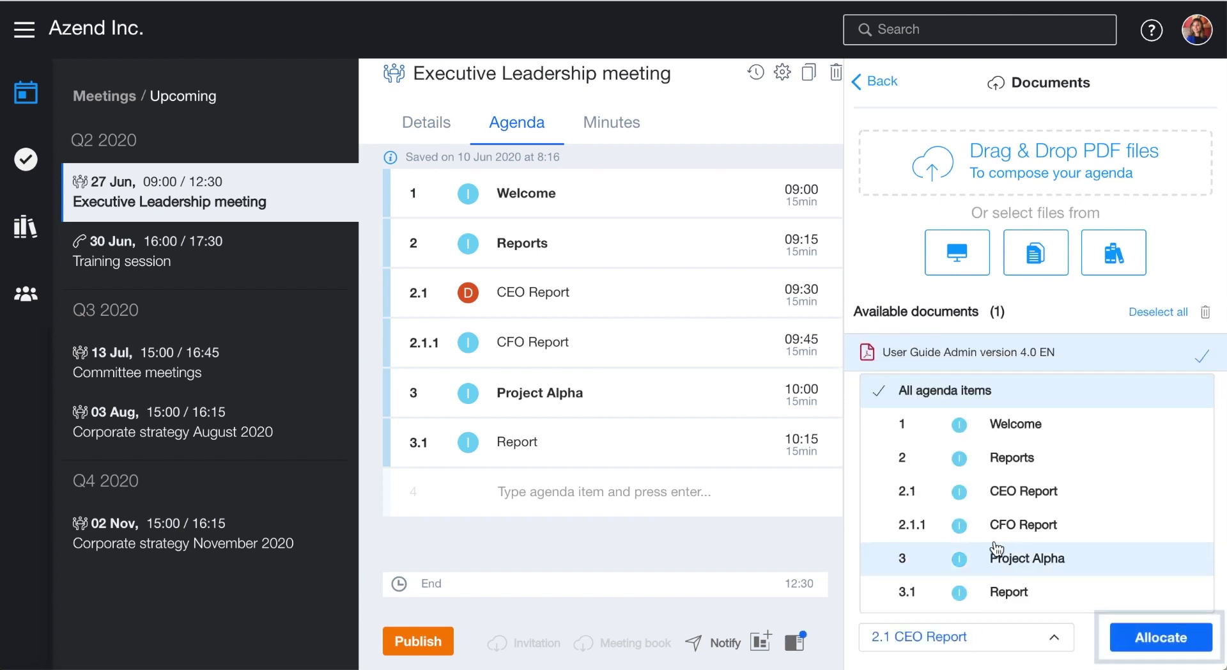
pyautogui.click(1016, 494)
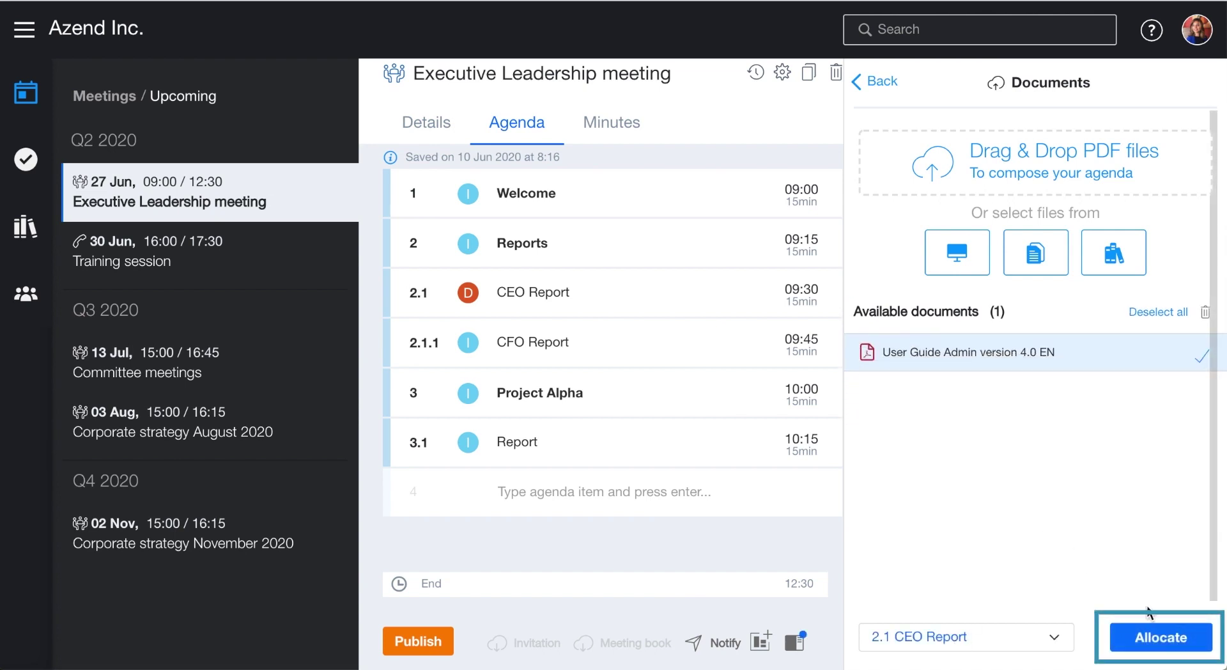
pyautogui.click(1179, 637)
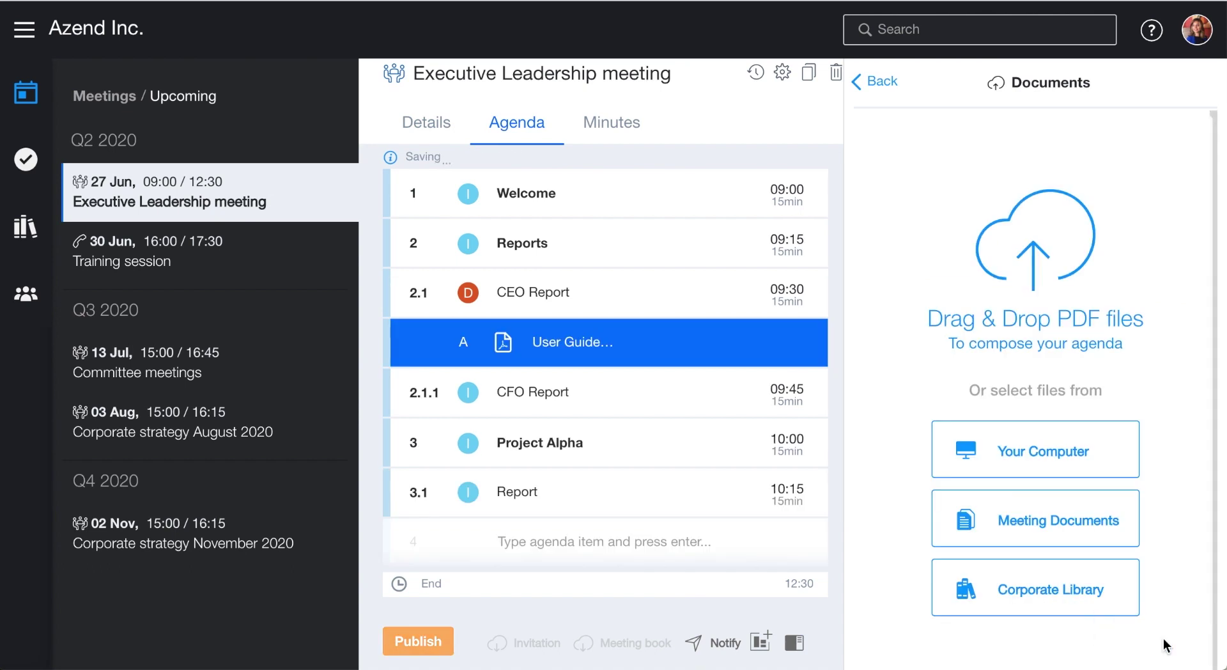
pyautogui.click(1202, 87)
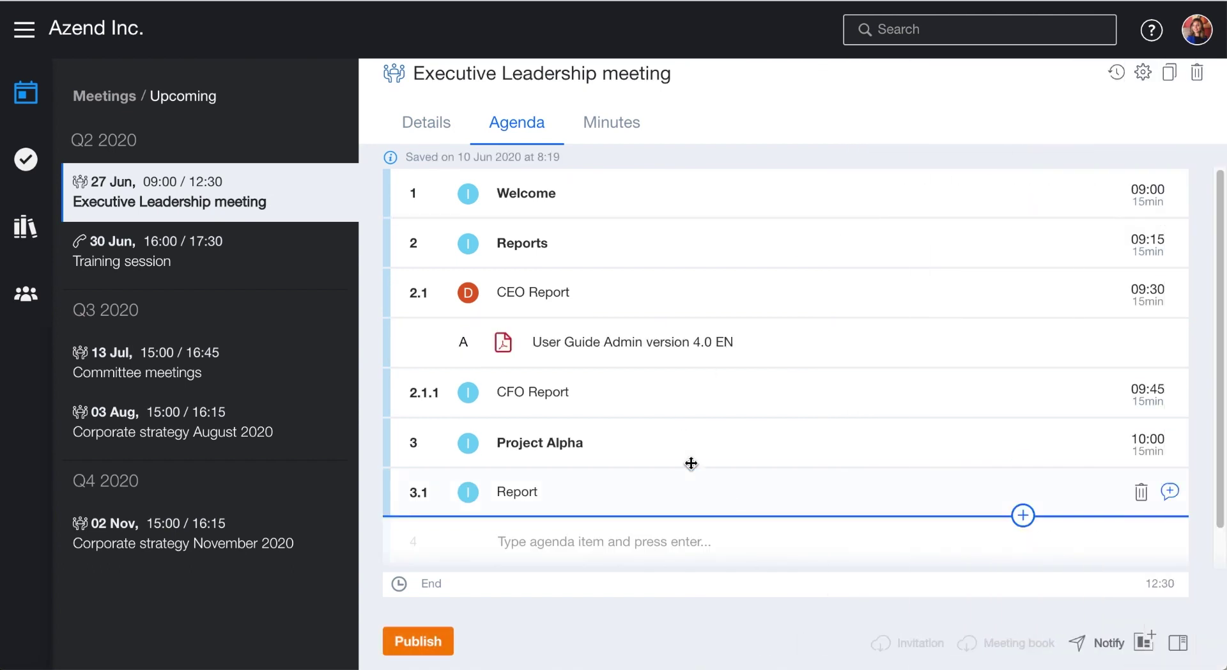
pyautogui.scroll(-1, 503, 556)
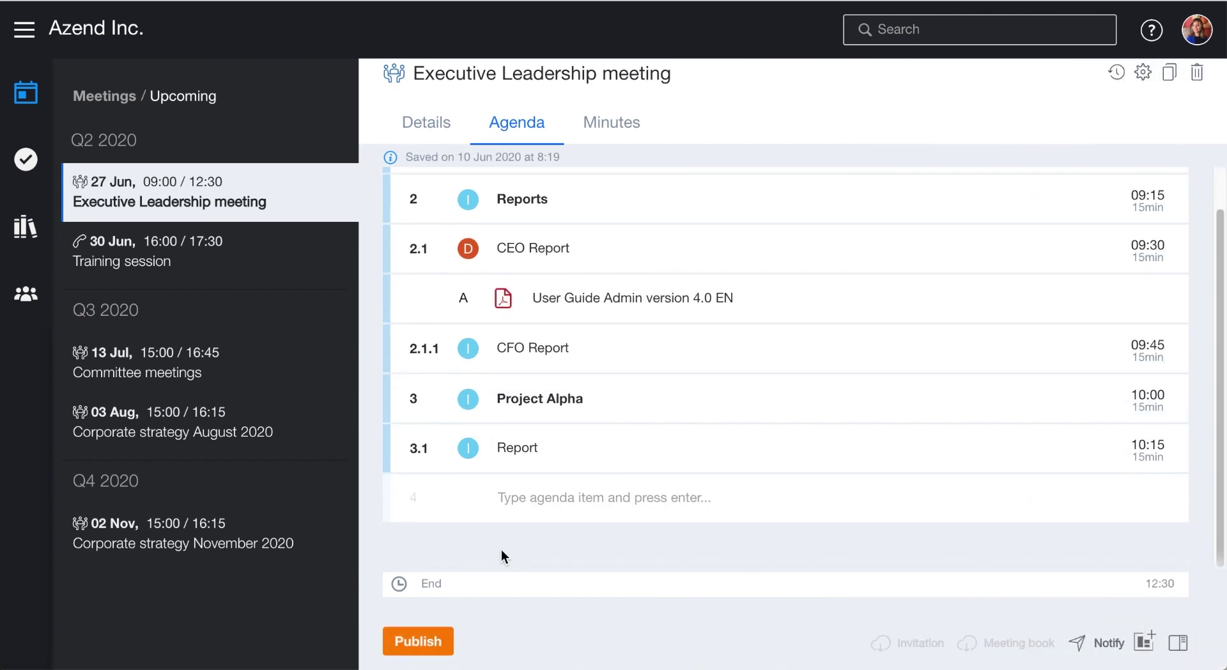
# Publish the agenda to all members with Ready status after checking its recipients.
pyautogui.click(422, 645)
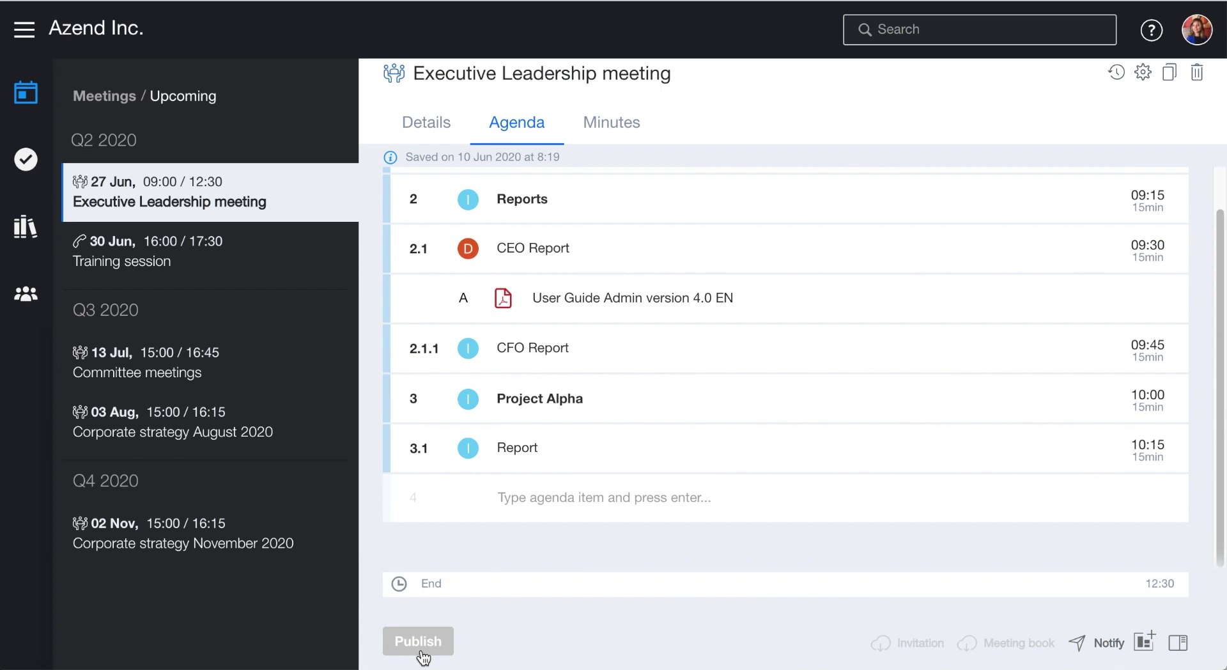
pyautogui.click(422, 646)
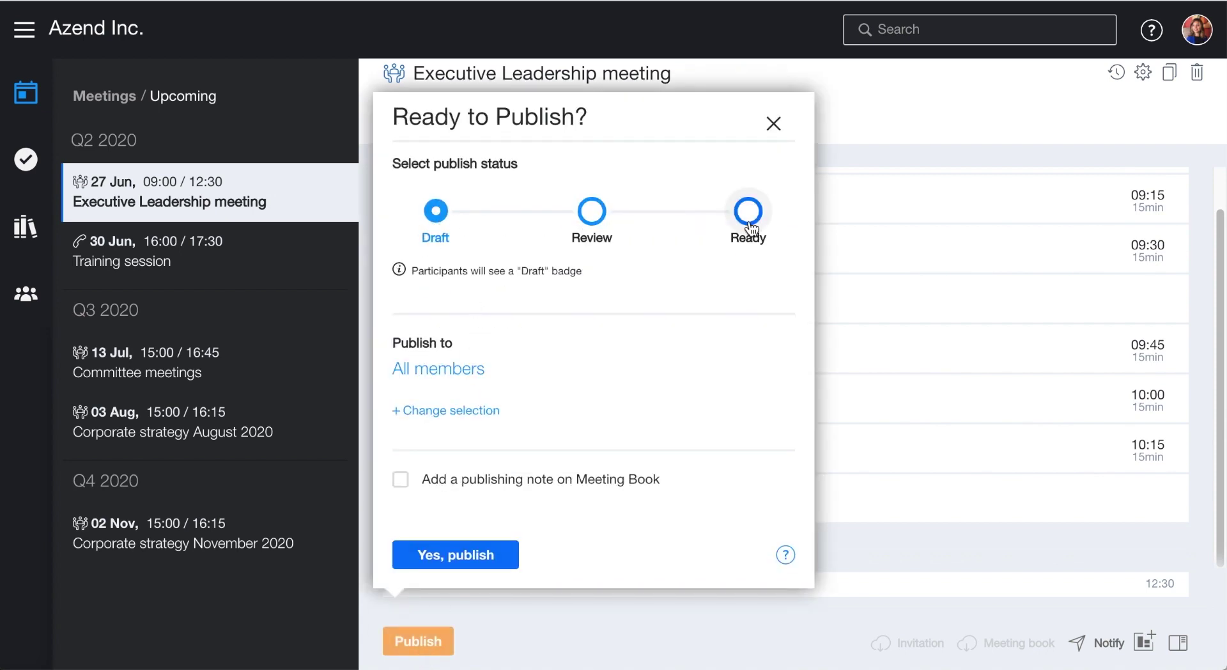
pyautogui.click(599, 234)
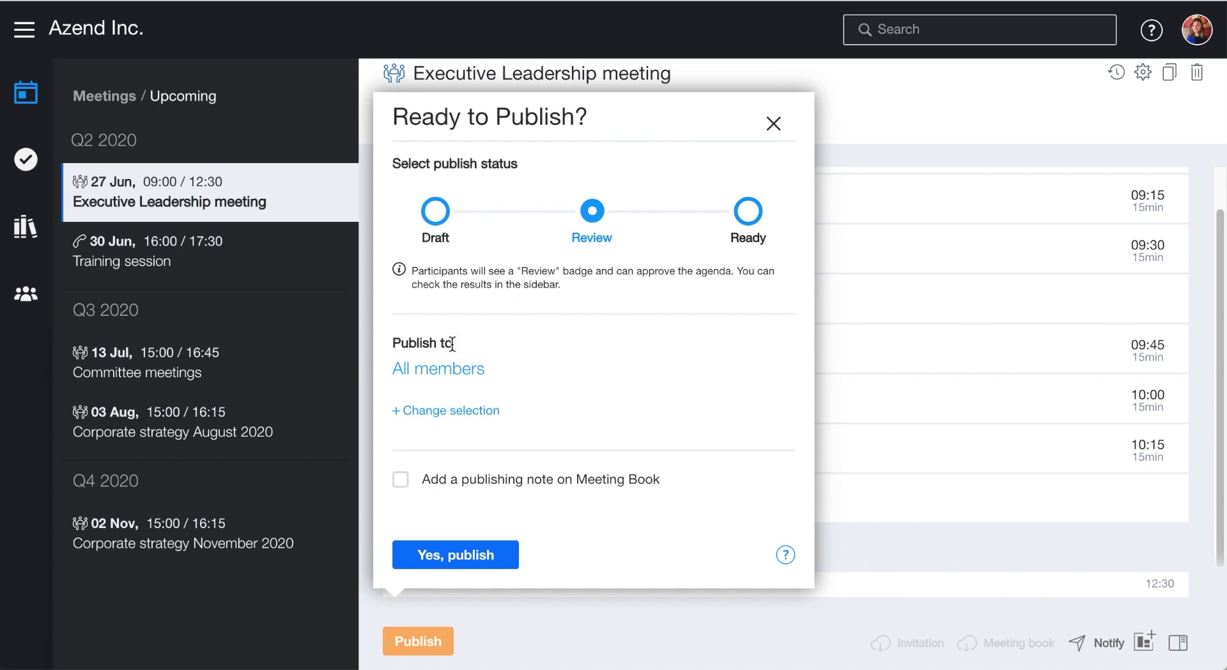
pyautogui.click(448, 415)
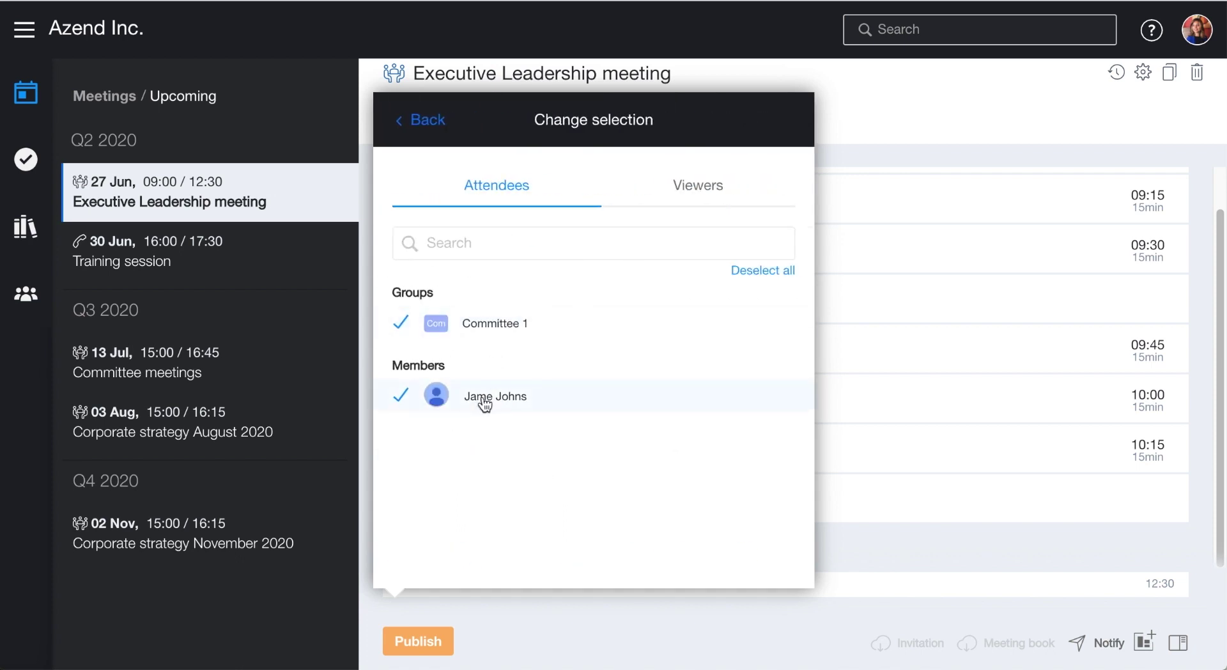
pyautogui.click(425, 120)
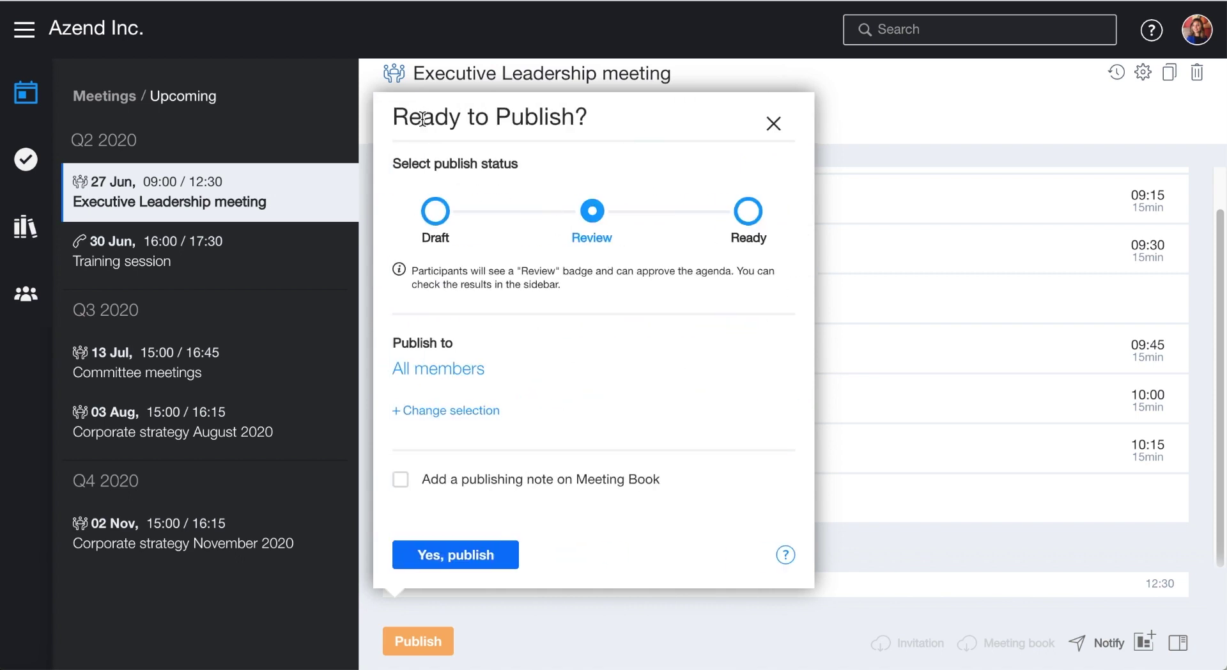
pyautogui.click(749, 213)
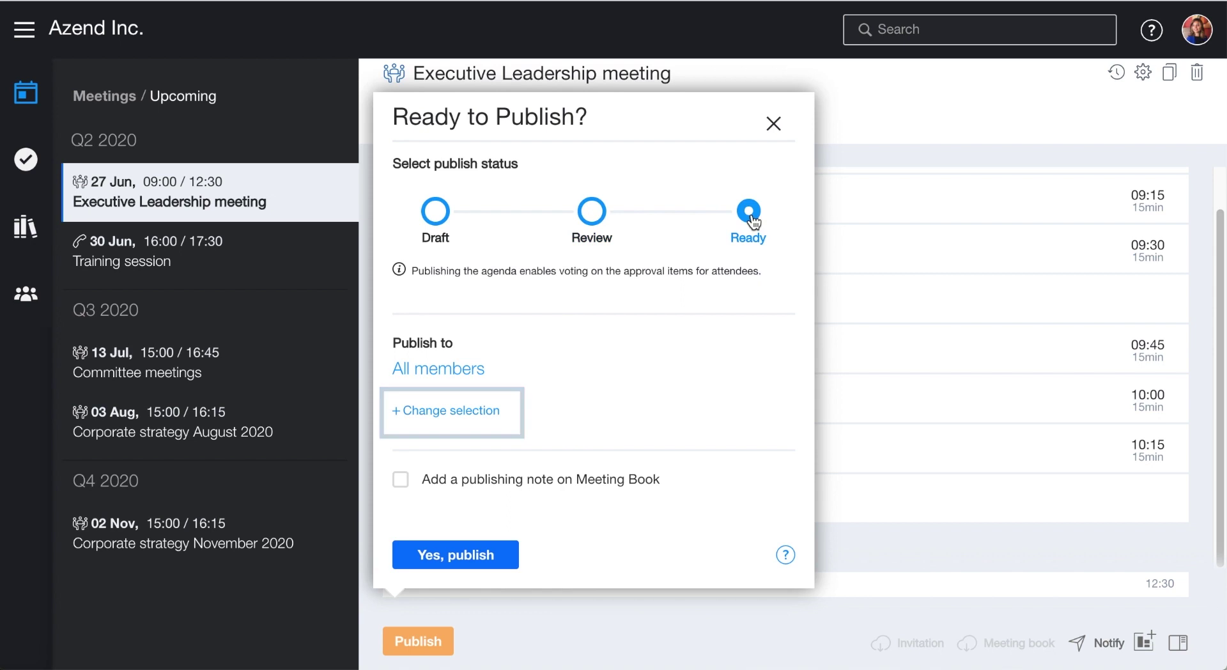
pyautogui.click(495, 561)
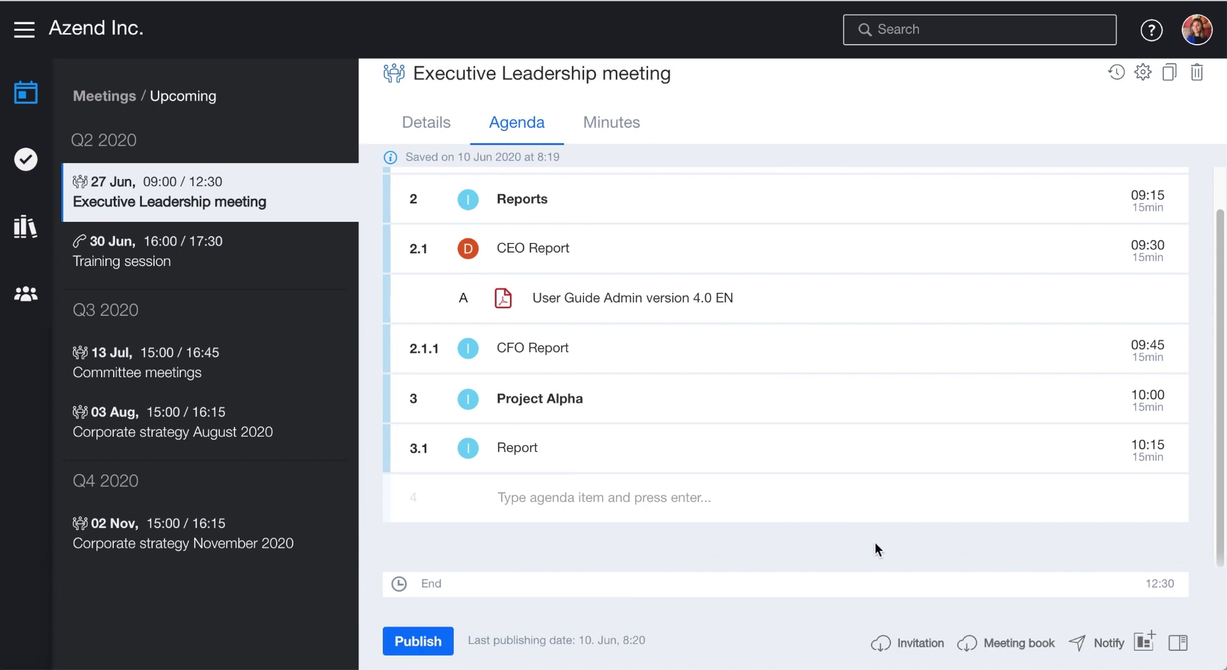
pyautogui.click(1085, 649)
# Notify the members with the message 'Agenda is ready, please have a look'.
pyautogui.click(894, 301)
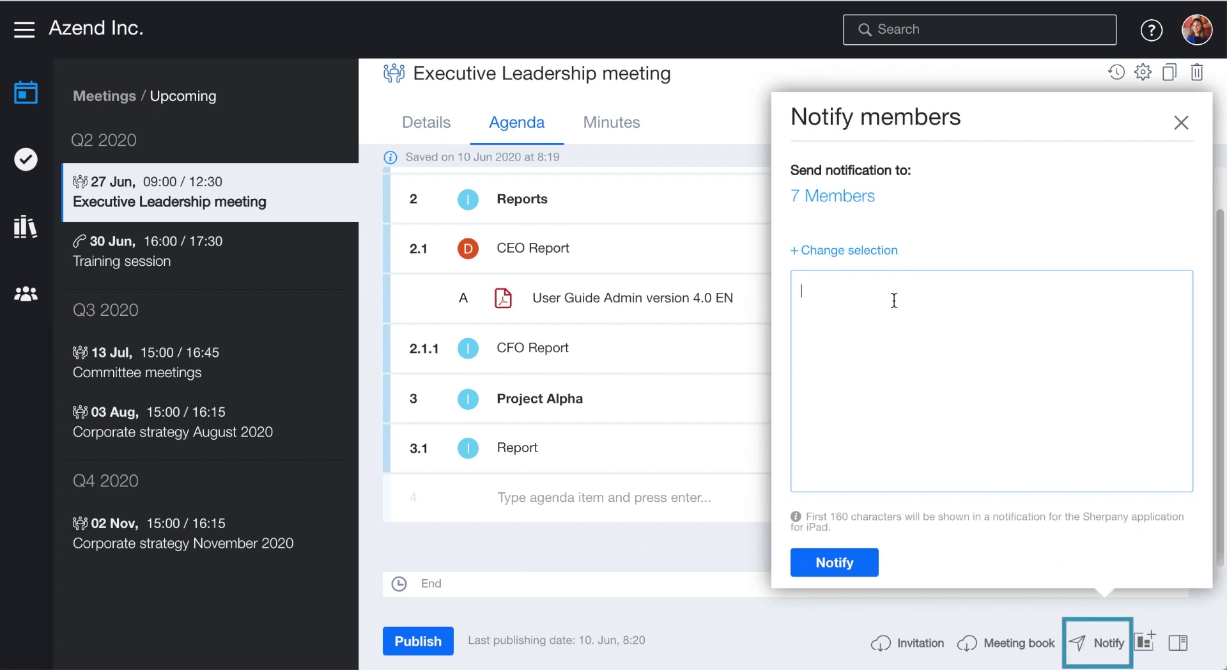
pyautogui.write('Agenda is ready, please have a look')
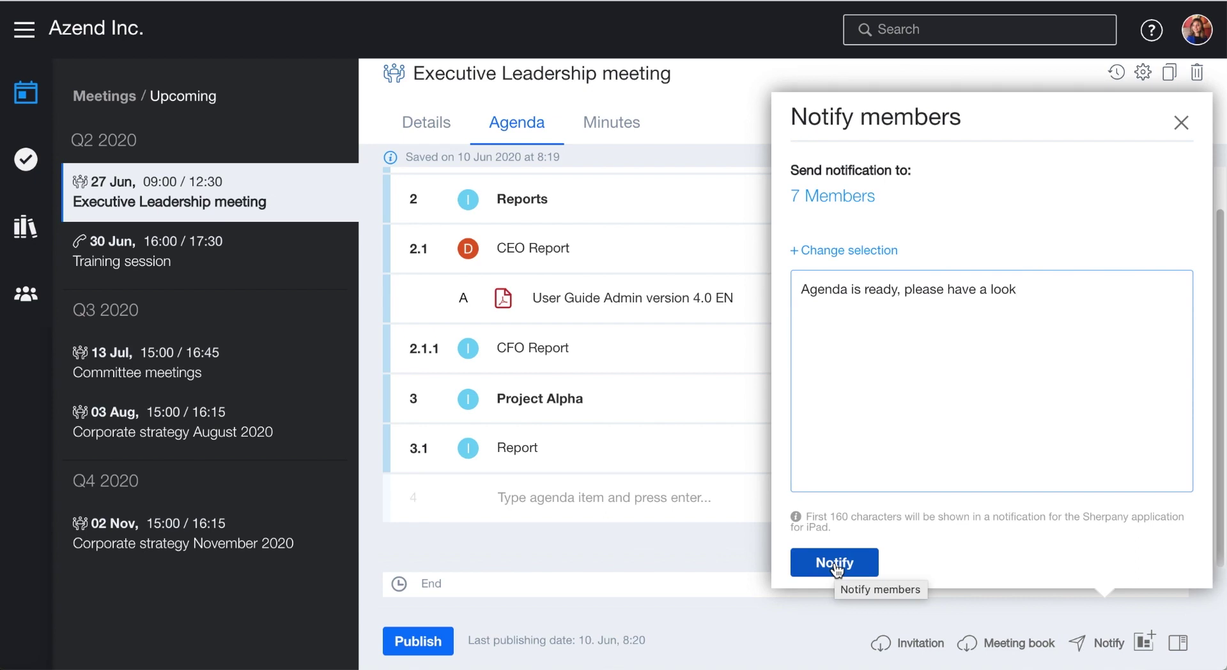
pyautogui.click(1180, 123)
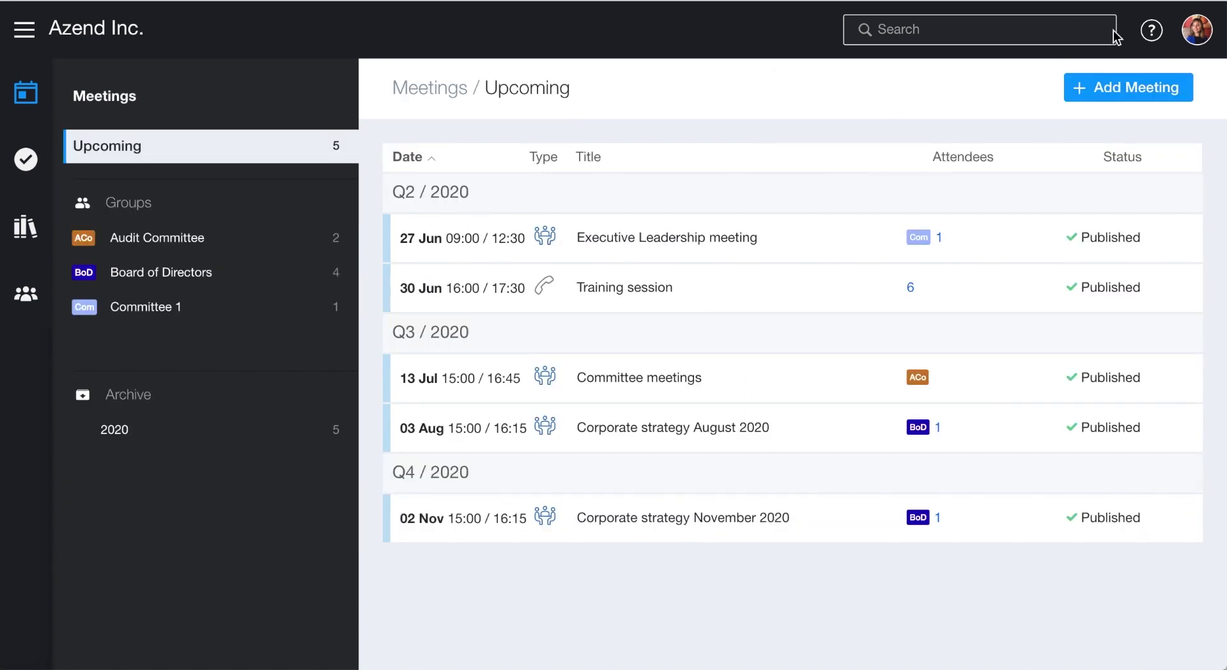
pyautogui.click(1196, 30)
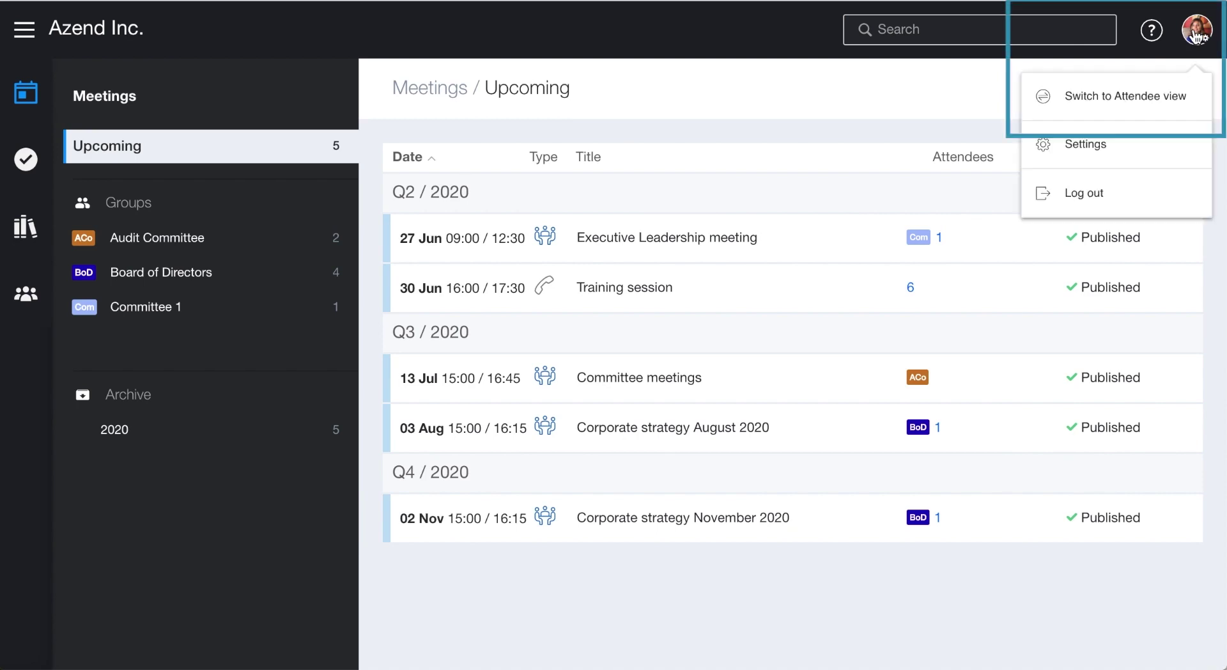
# Switch to attendee view and open the Ready Executive Leadership meeting to review its agenda and User Guide.
pyautogui.click(1117, 113)
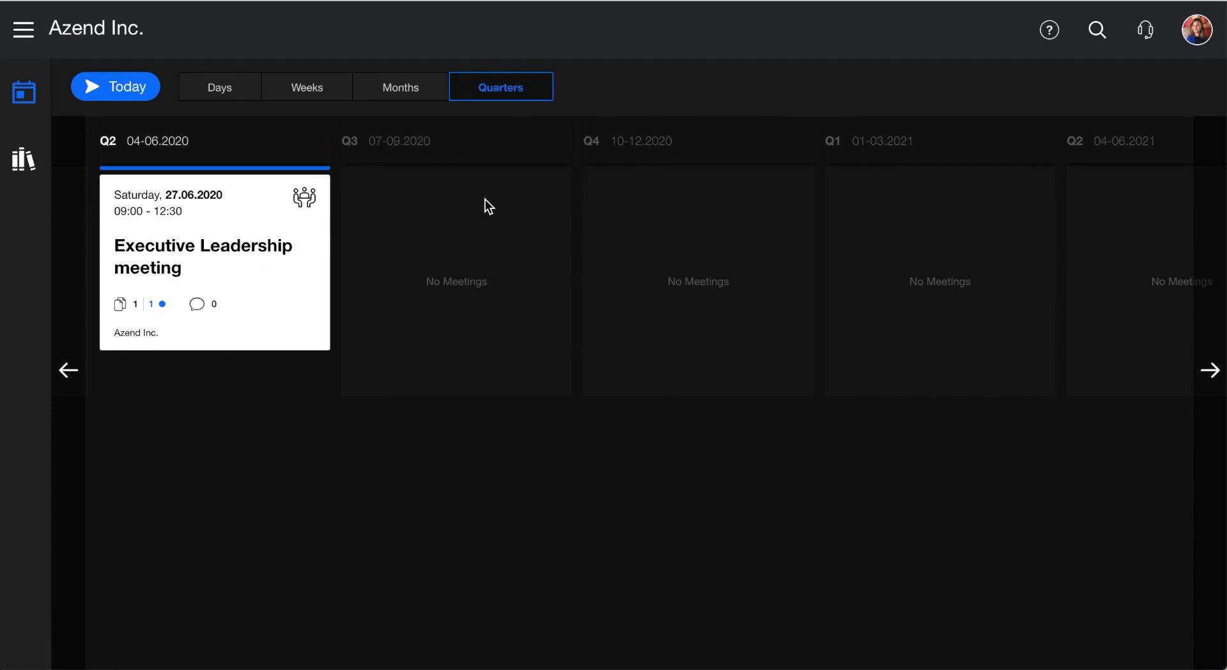
pyautogui.click(263, 250)
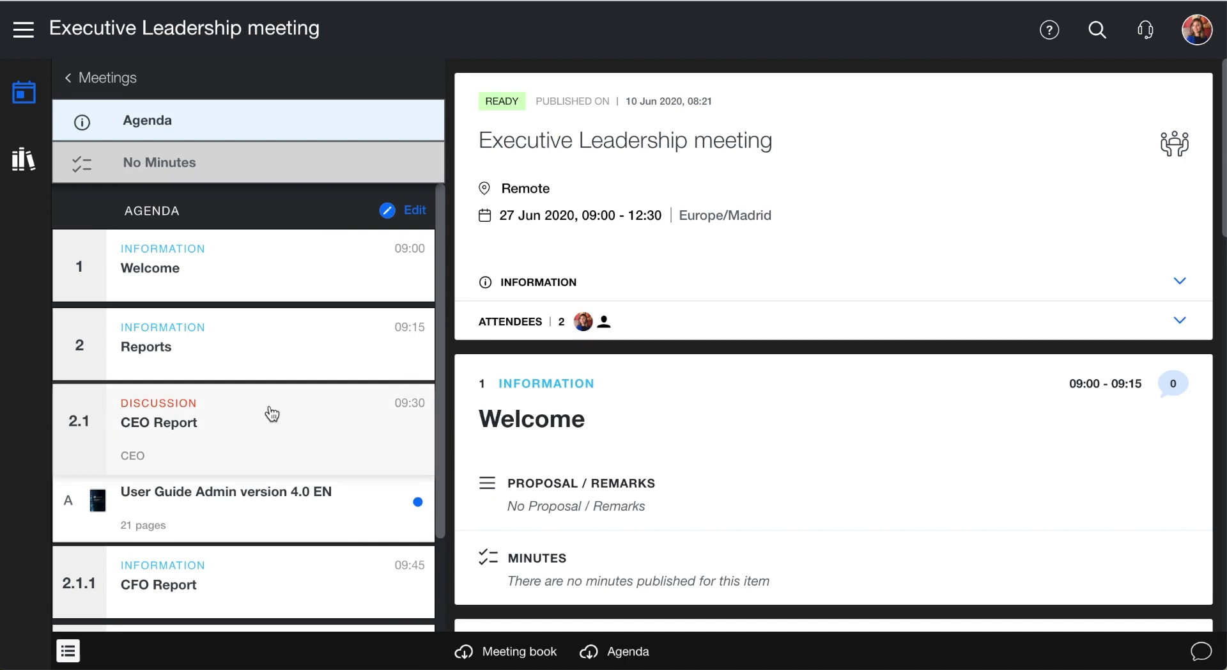
pyautogui.scroll(-2, 272, 414)
pyautogui.scroll(-5, 653, 413)
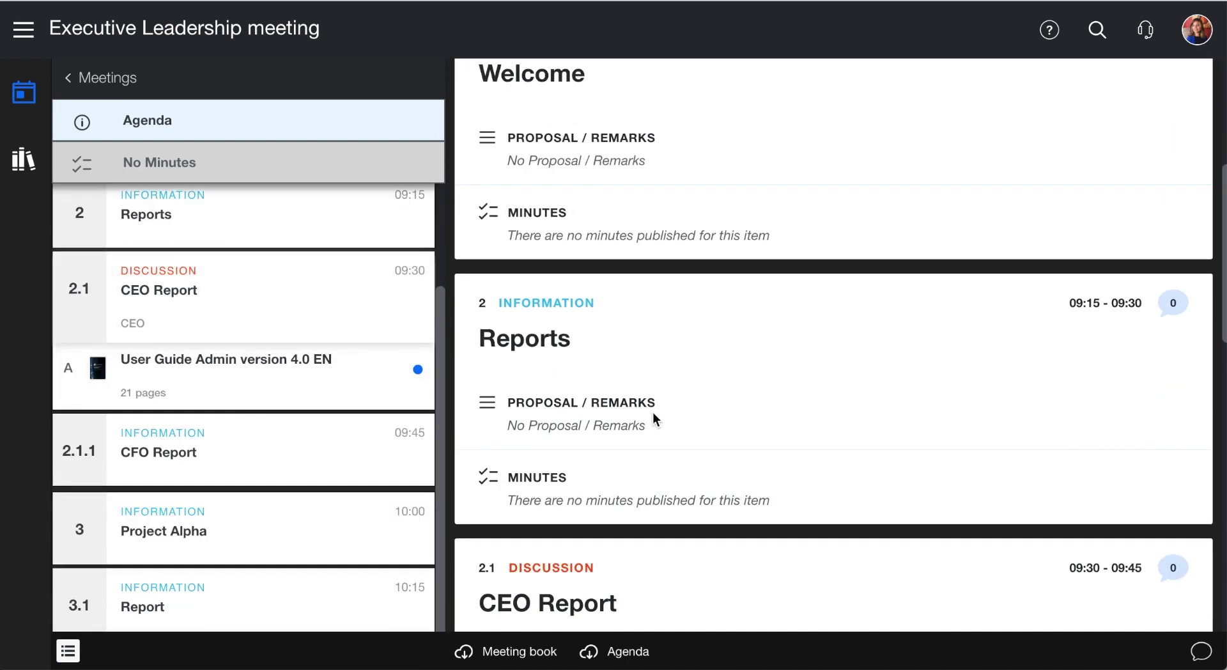
pyautogui.scroll(5, 653, 418)
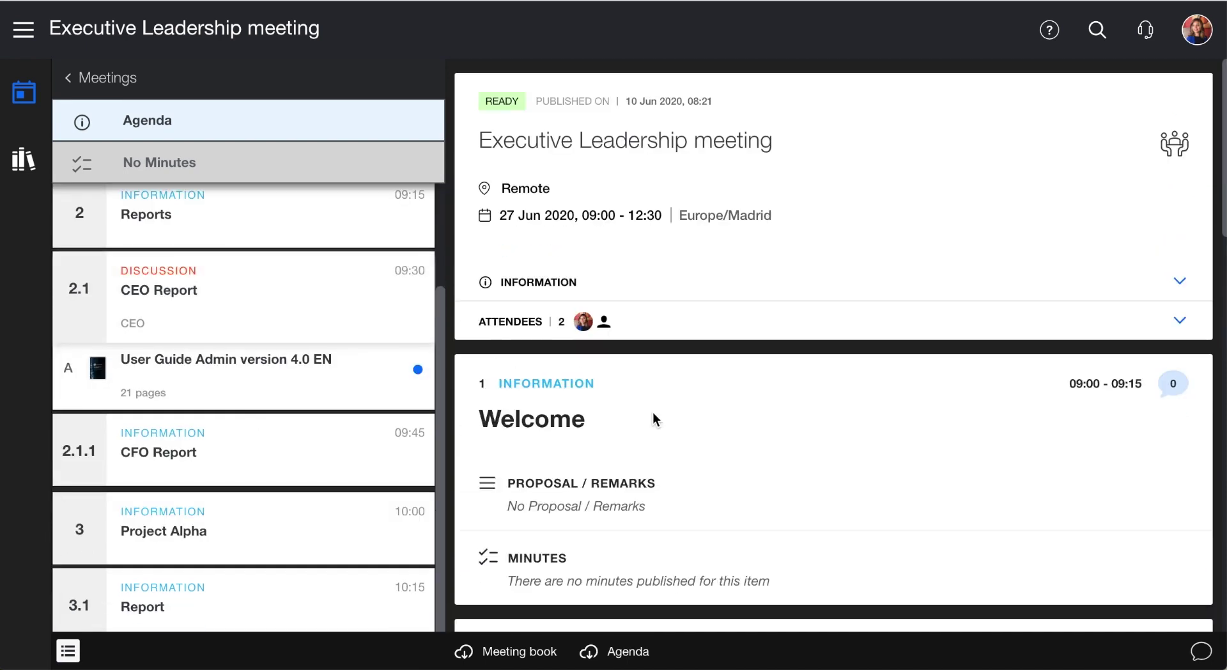
# Handwrite 'hi' on page 2 of the User Guide Admin version 4.0 EN, then return to Meetings.
pyautogui.click(262, 391)
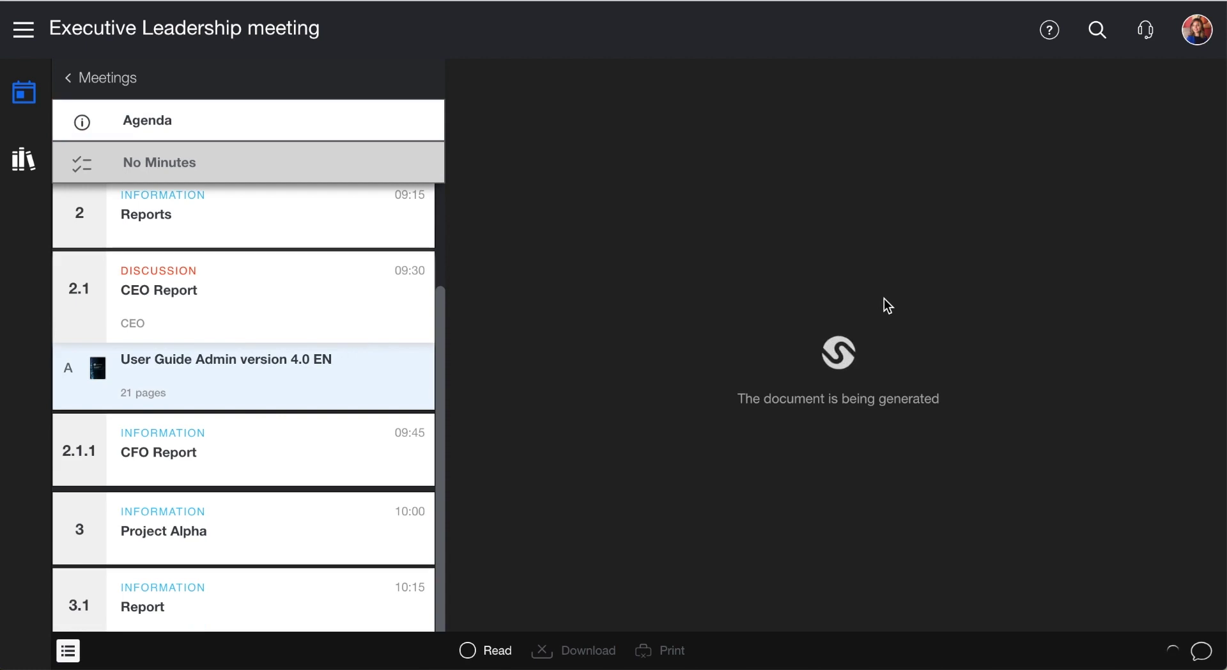
pyautogui.scroll(-5, 999, 422)
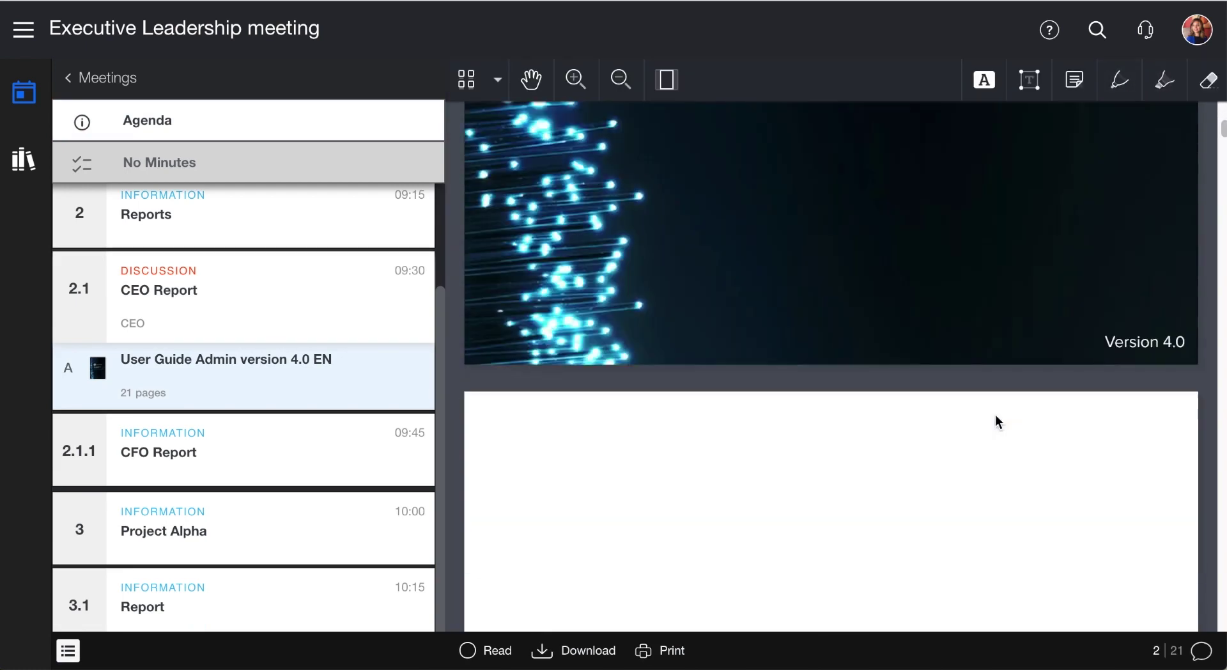
pyautogui.scroll(-3, 999, 422)
pyautogui.click(1119, 79)
pyautogui.moveTo(868, 300)
pyautogui.mouseDown()
pyautogui.moveTo(914, 303)
pyautogui.moveTo(934, 332)
pyautogui.moveTo(957, 331)
pyautogui.moveTo(973, 309)
pyautogui.mouseUp()
pyautogui.click(947, 279)
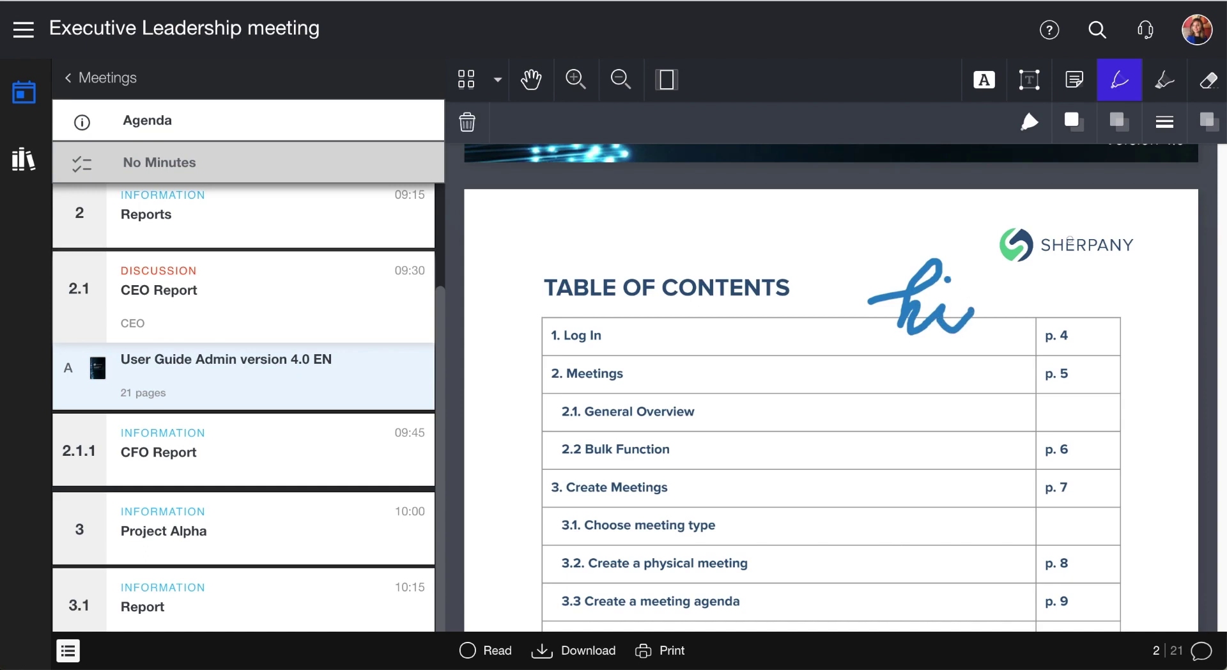
pyautogui.press('Escape')
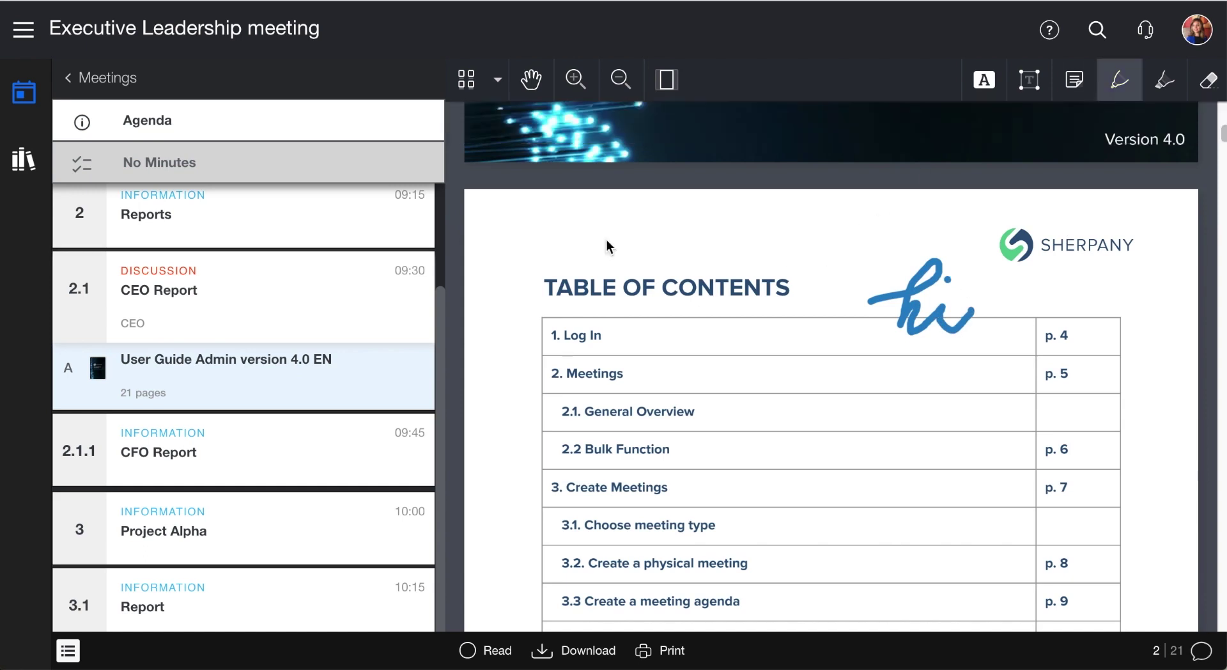
pyautogui.click(108, 75)
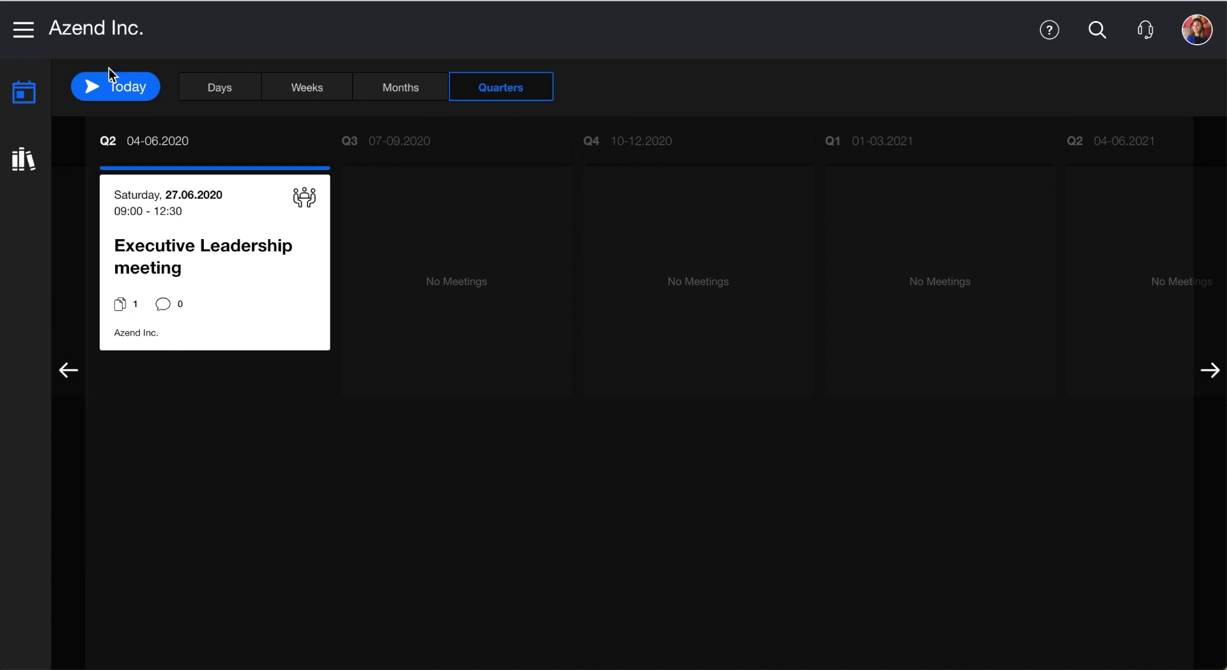
pyautogui.moveTo(23, 159)
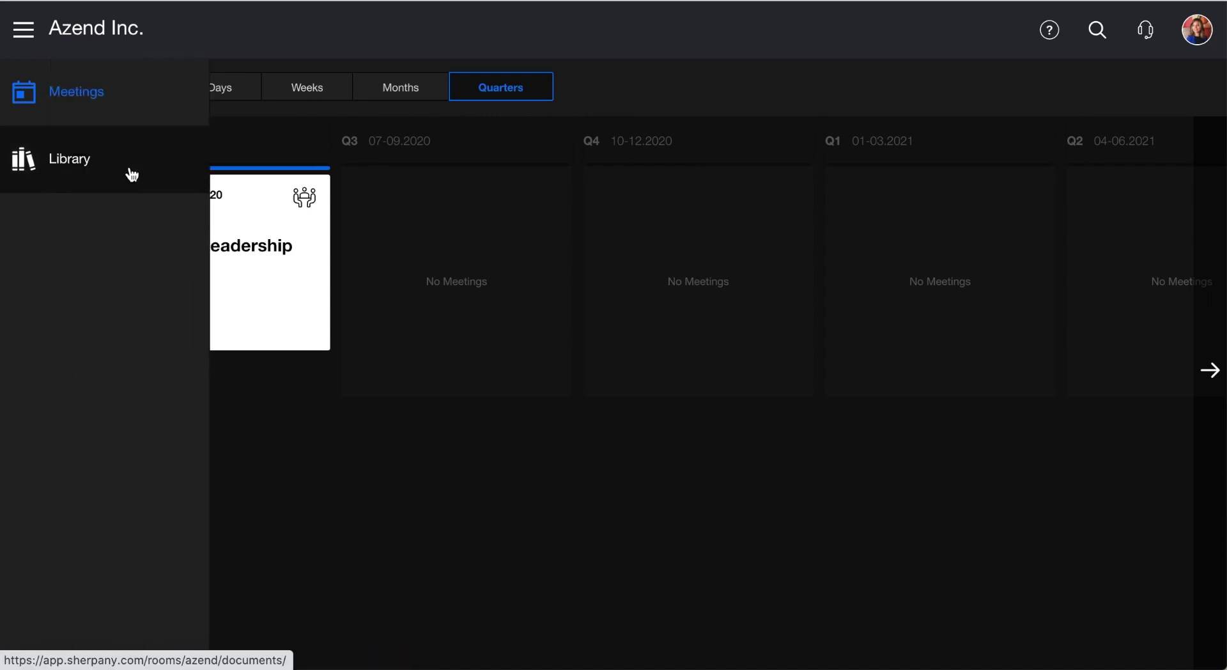
# Open the corporate document library from the side menu.
pyautogui.click(132, 174)
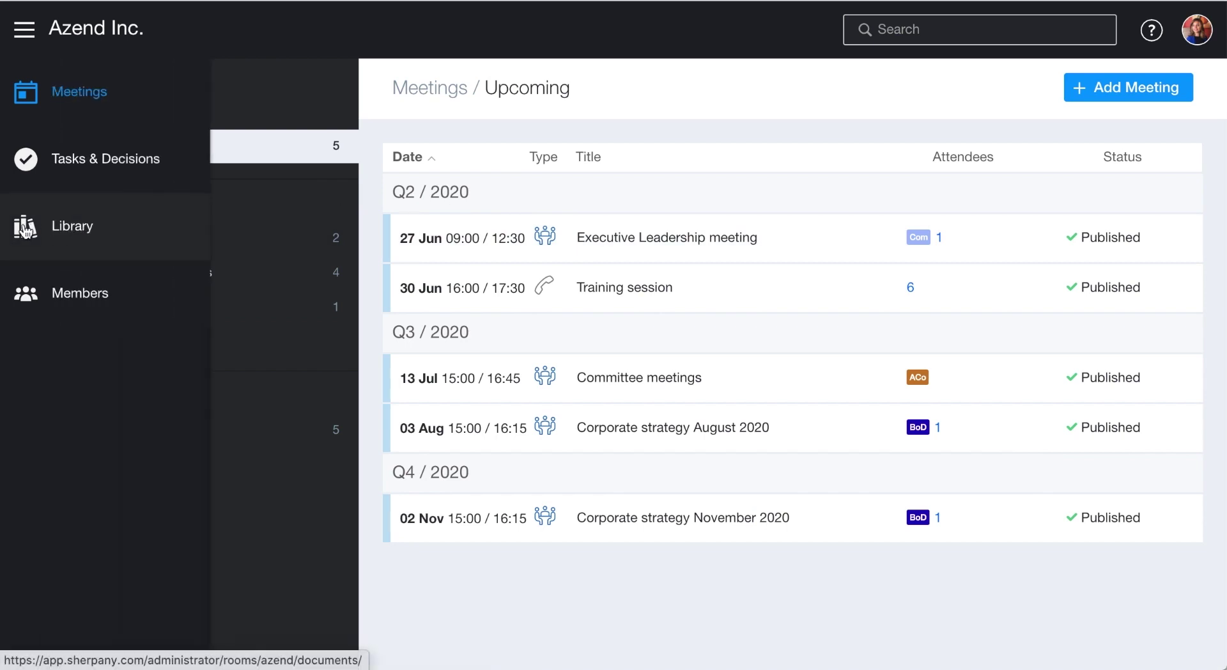
pyautogui.click(82, 232)
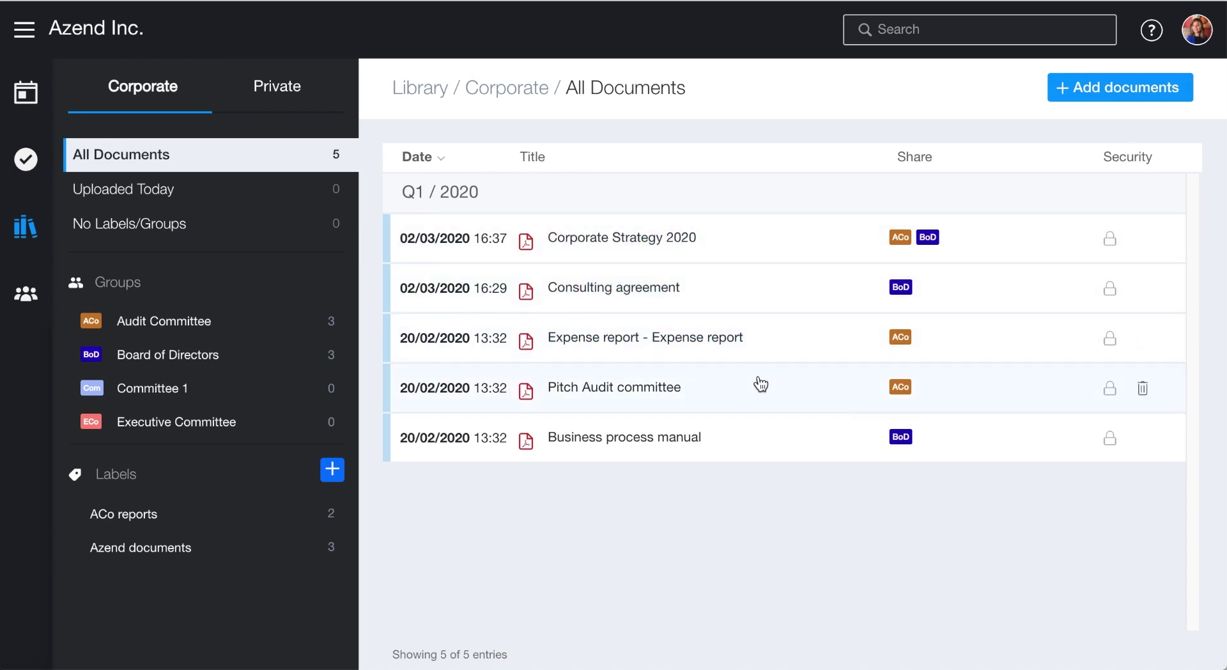
pyautogui.click(1147, 88)
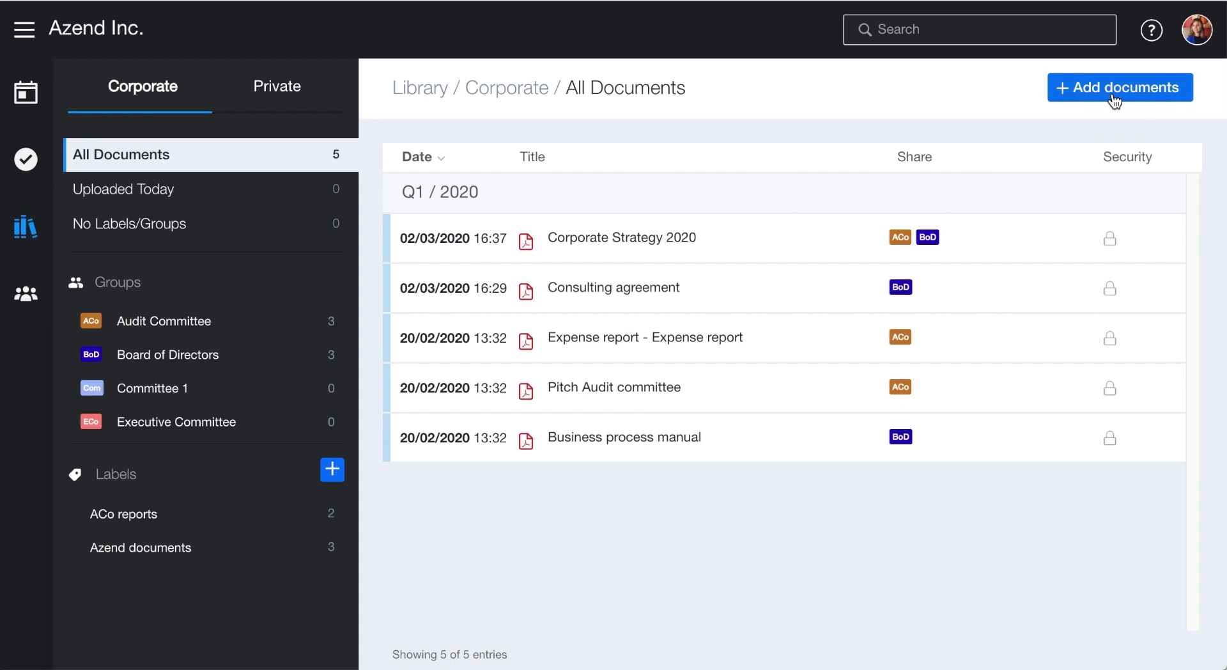
# Start then cancel a new label, filter by Azend documents and ACo reports, then show All Documents.
pyautogui.click(332, 469)
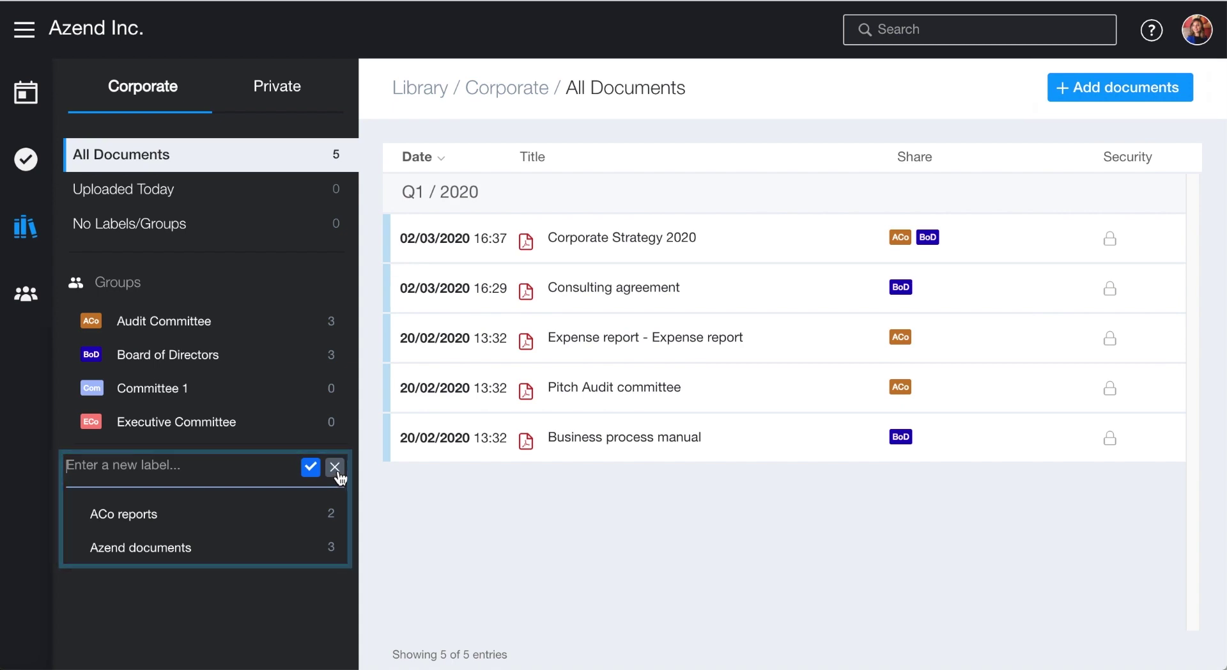
pyautogui.click(334, 467)
pyautogui.moveTo(140, 547)
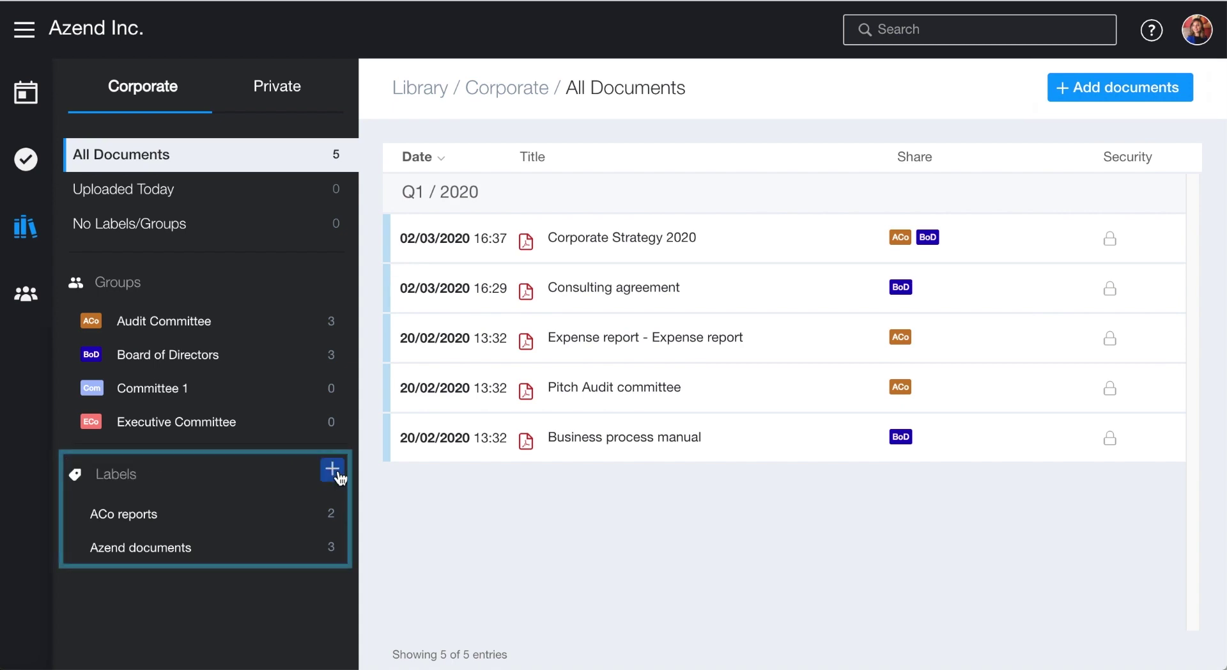
pyautogui.click(170, 550)
pyautogui.click(174, 511)
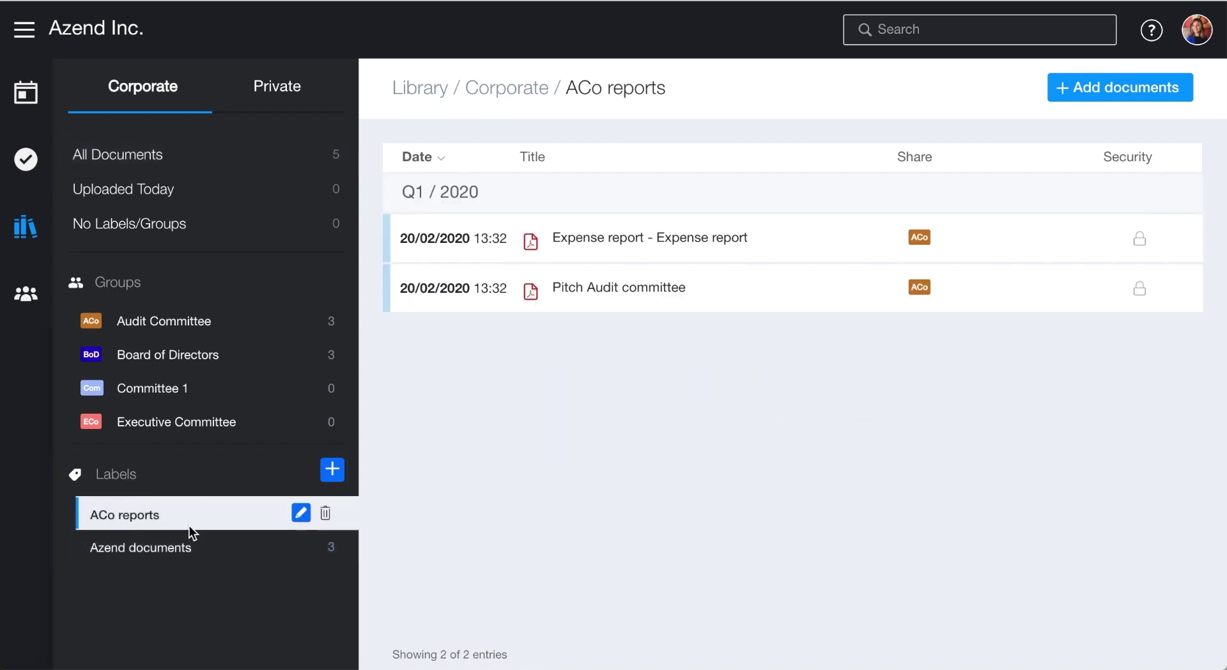
pyautogui.click(190, 525)
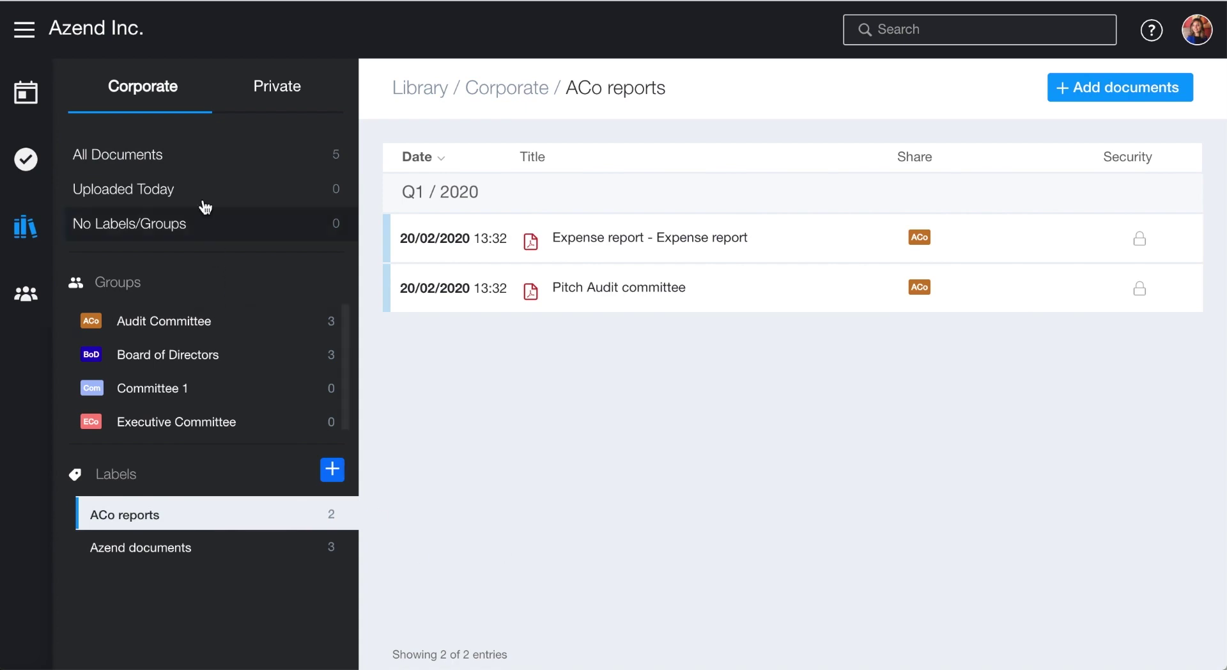
pyautogui.click(185, 157)
# Search meetings and documents for 'report', scroll through the matches, then clear the search.
pyautogui.click(911, 27)
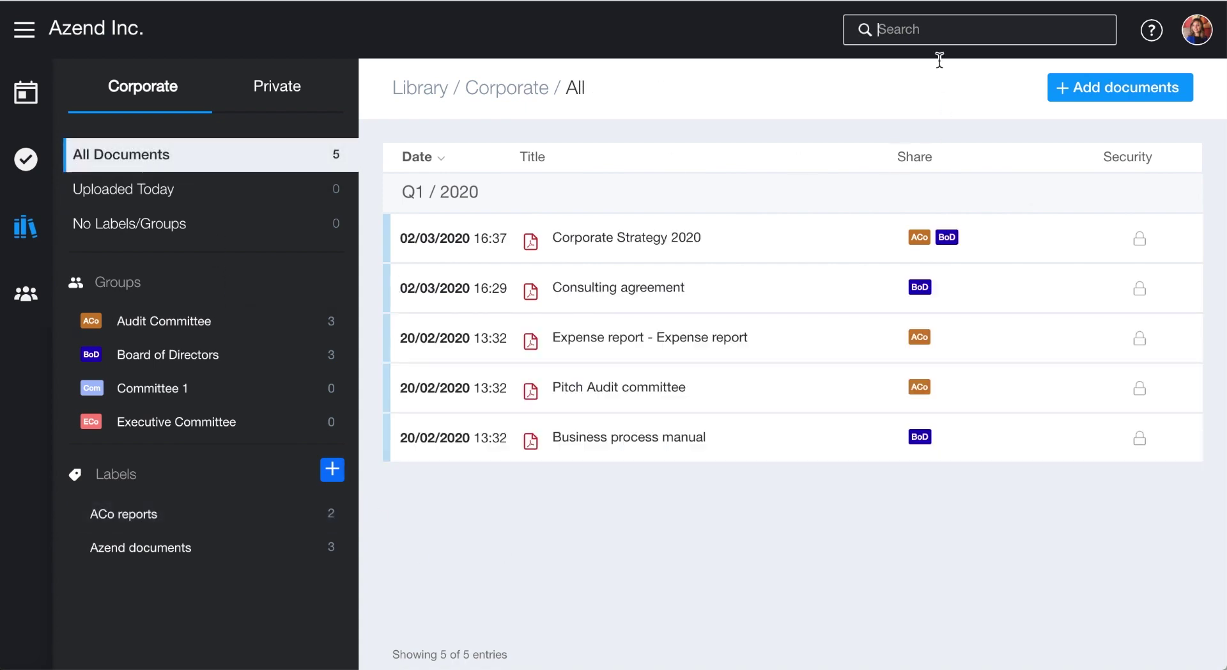
pyautogui.write('report')
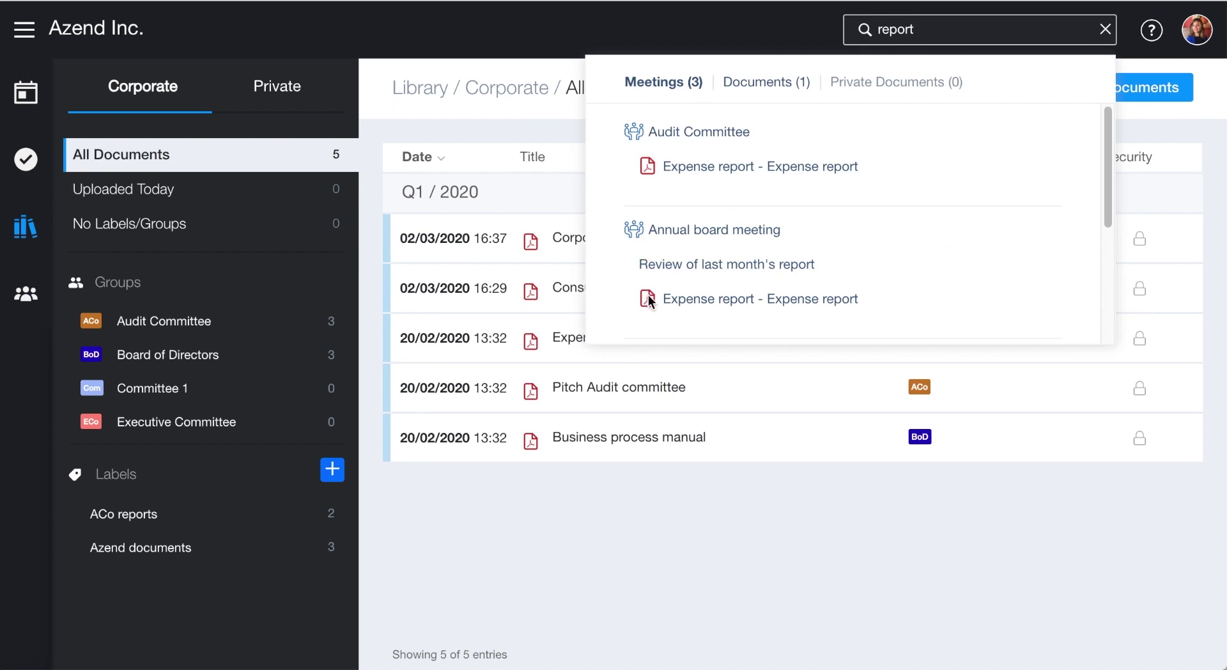
pyautogui.scroll(-2, 660, 258)
pyautogui.scroll(-1, 660, 259)
pyautogui.scroll(-2, 660, 259)
pyautogui.scroll(-1, 659, 254)
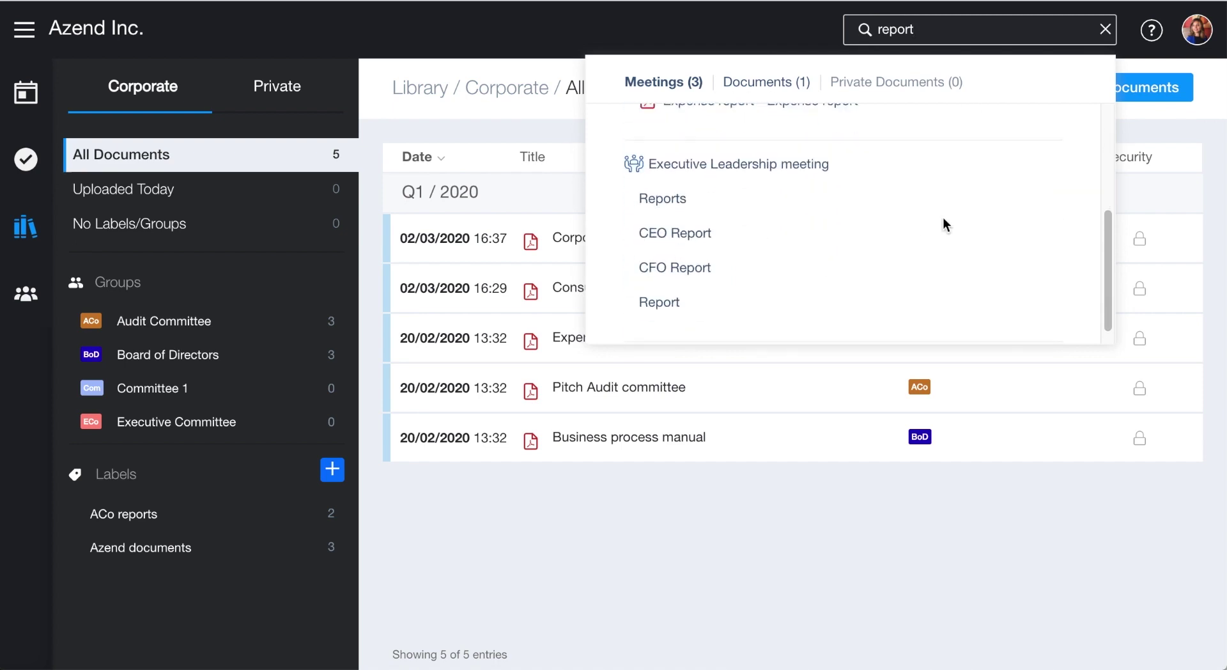
pyautogui.click(1105, 29)
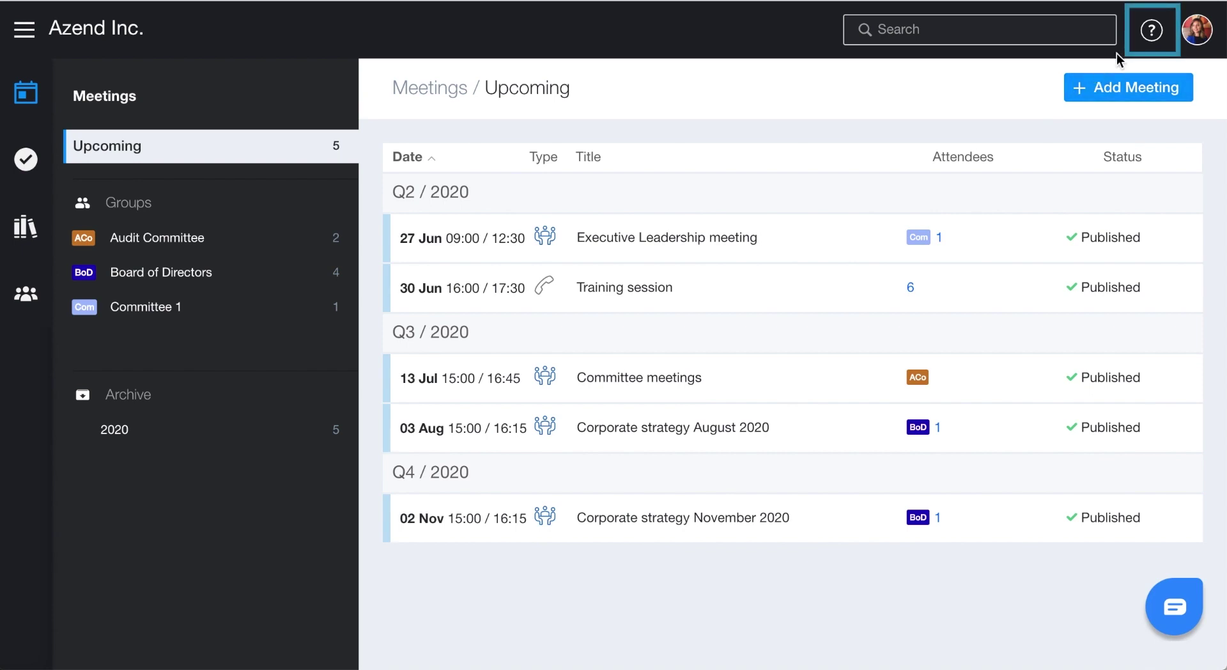
# Open the support chat from the help menu to see its Knowledge Base categories.
pyautogui.click(1150, 35)
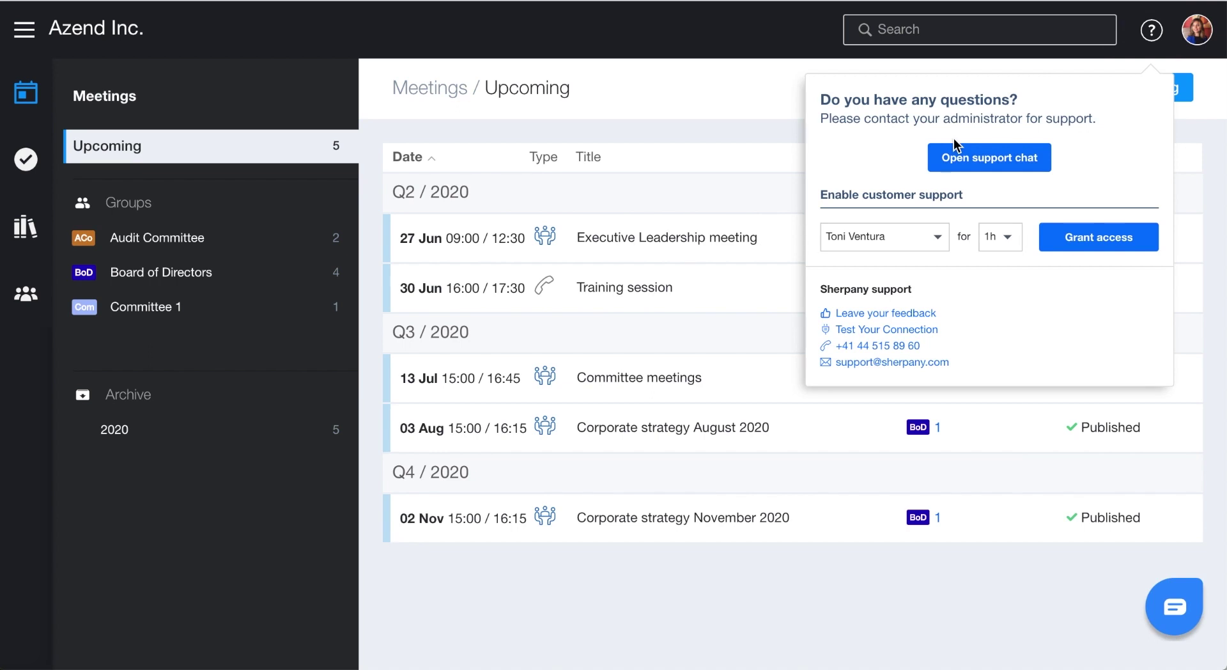
pyautogui.click(964, 165)
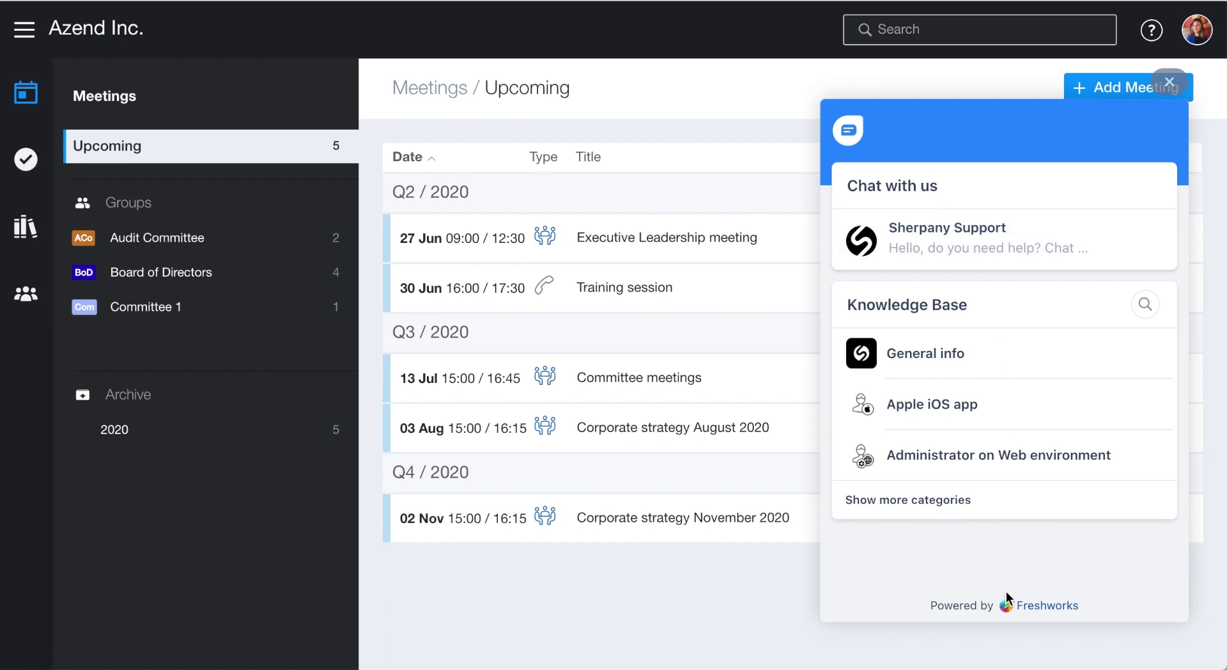
# Open the Sherpany Support Center knowledge base from a Knowledge Base entry in the chat widget.
pyautogui.click(997, 319)
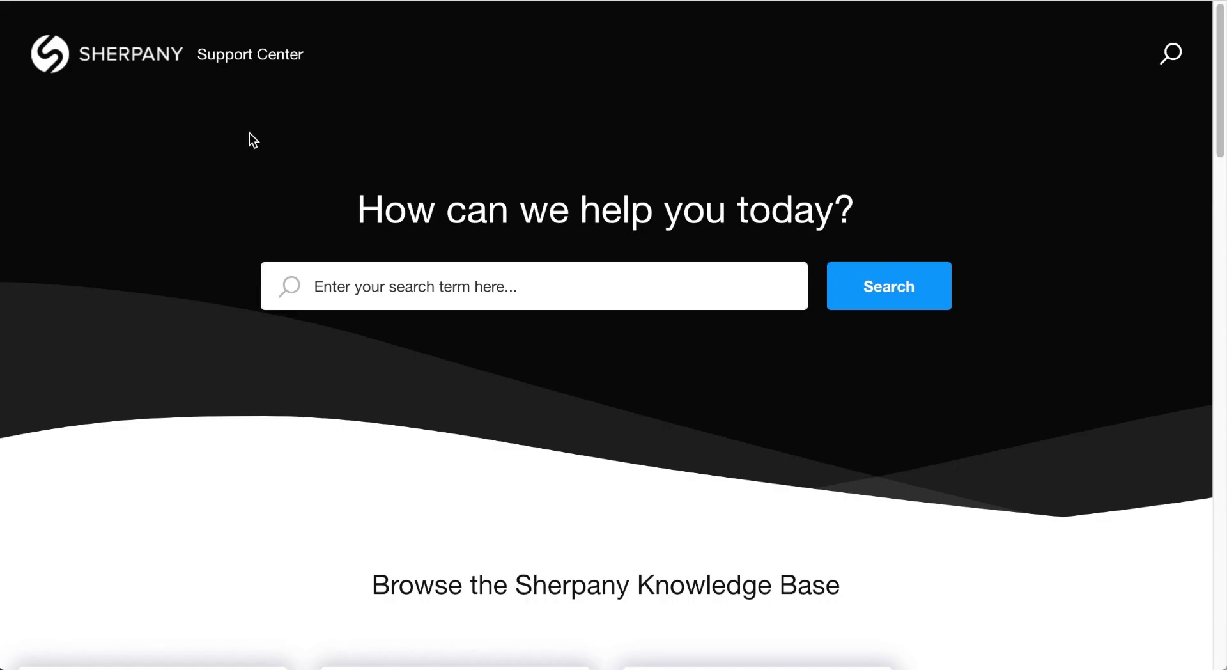